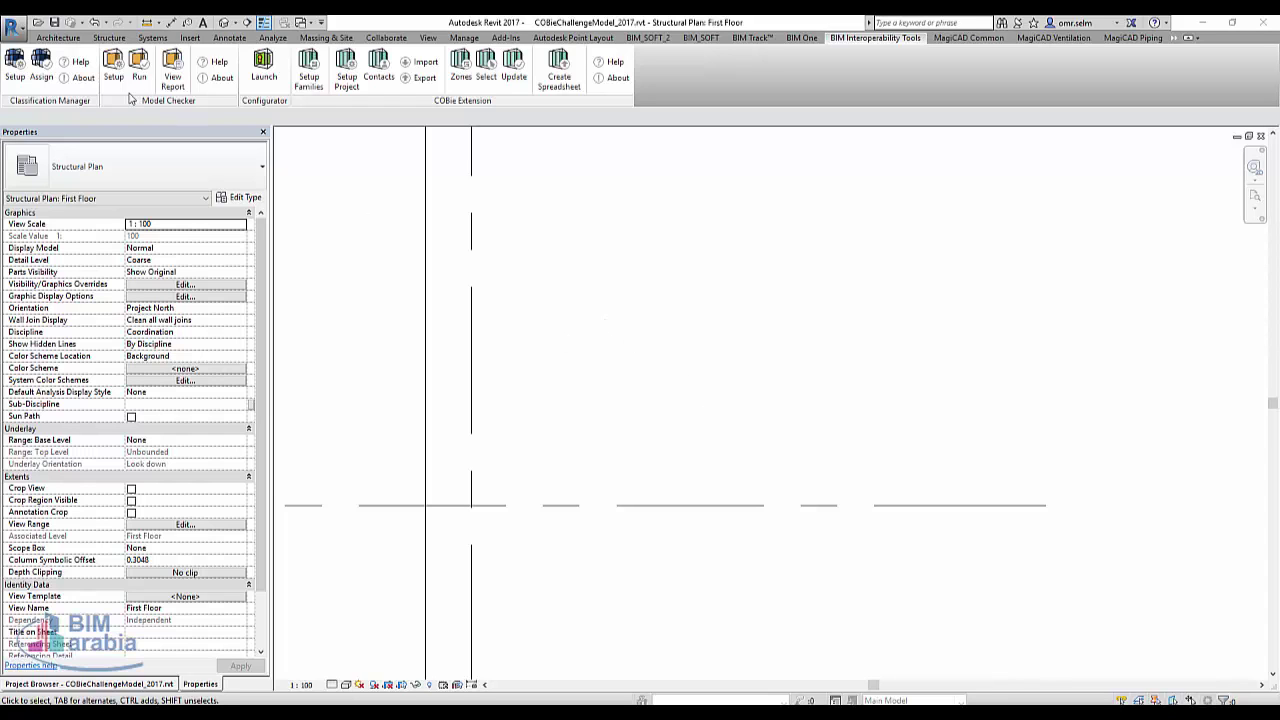
- Start the Wall tool on the Architecture tab and cancel the save reminder
{"action": "left_click", "coordinate": [58, 37]}
{"action": "left_click", "coordinate": [54, 80]}
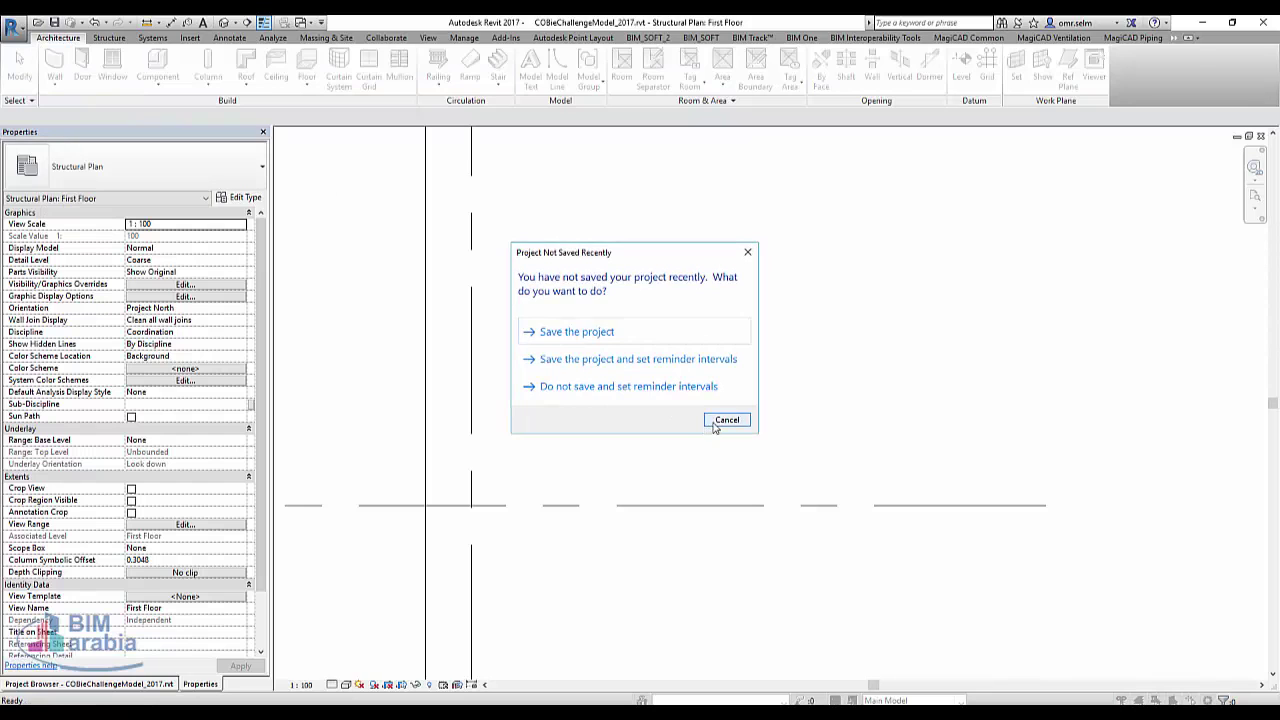
{"action": "left_click", "coordinate": [726, 420]}
- Switch the wall type to Exterior - Insul Panel on Mtl. Stud and pick the wall's start point
{"action": "left_click", "coordinate": [230, 166]}
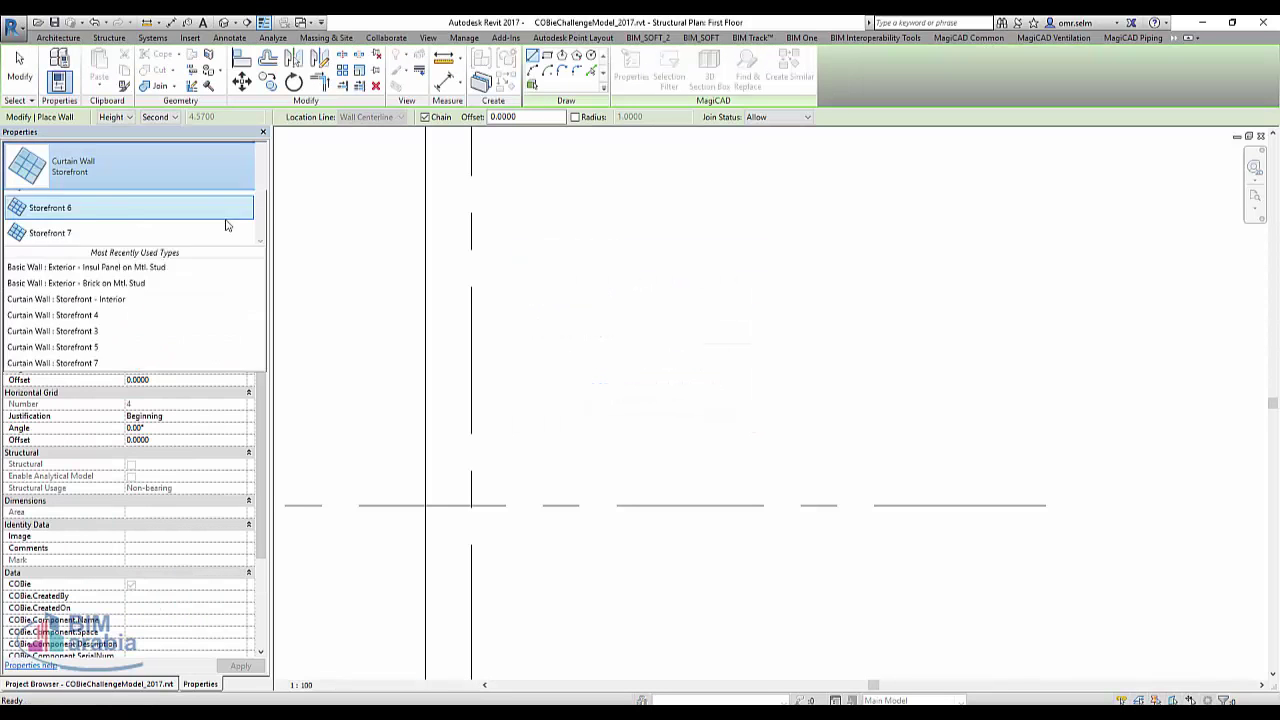
{"action": "scroll", "coordinate": [226, 226], "scroll_direction": "up", "scroll_amount": 10}
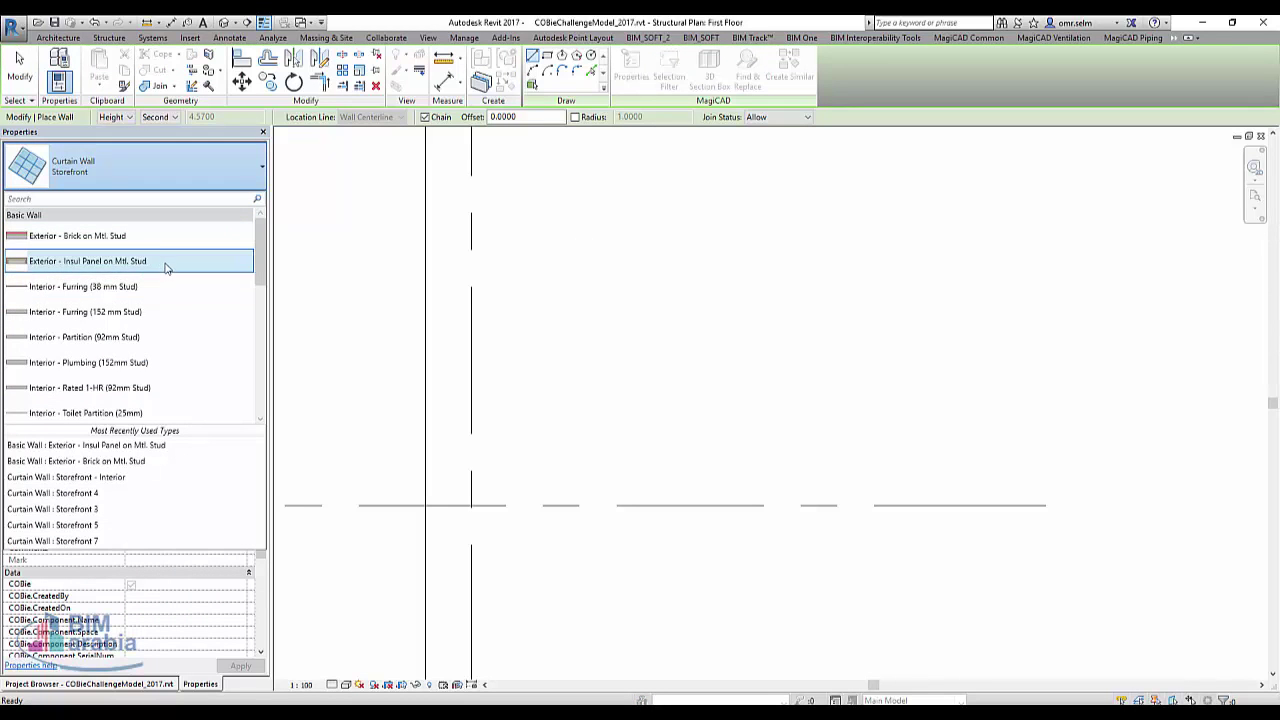
{"action": "scroll", "coordinate": [184, 312], "scroll_direction": "down", "scroll_amount": 2}
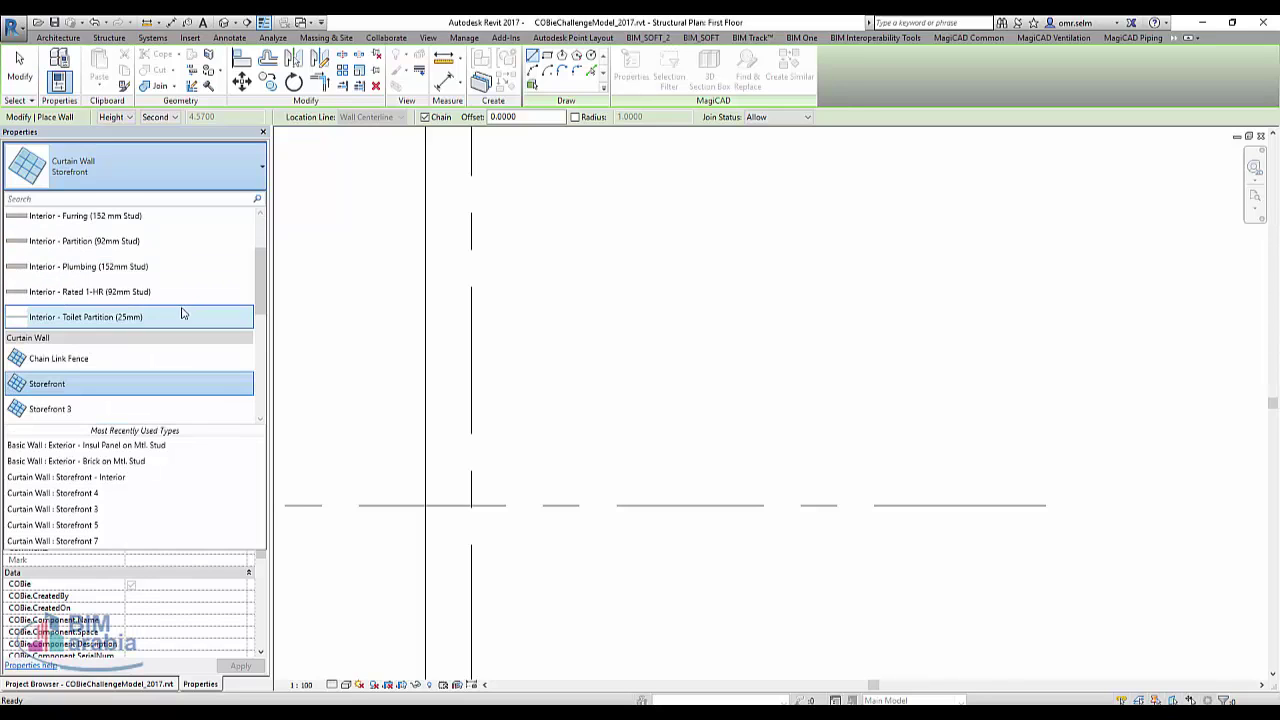
{"action": "scroll", "coordinate": [183, 313], "scroll_direction": "up", "scroll_amount": 2}
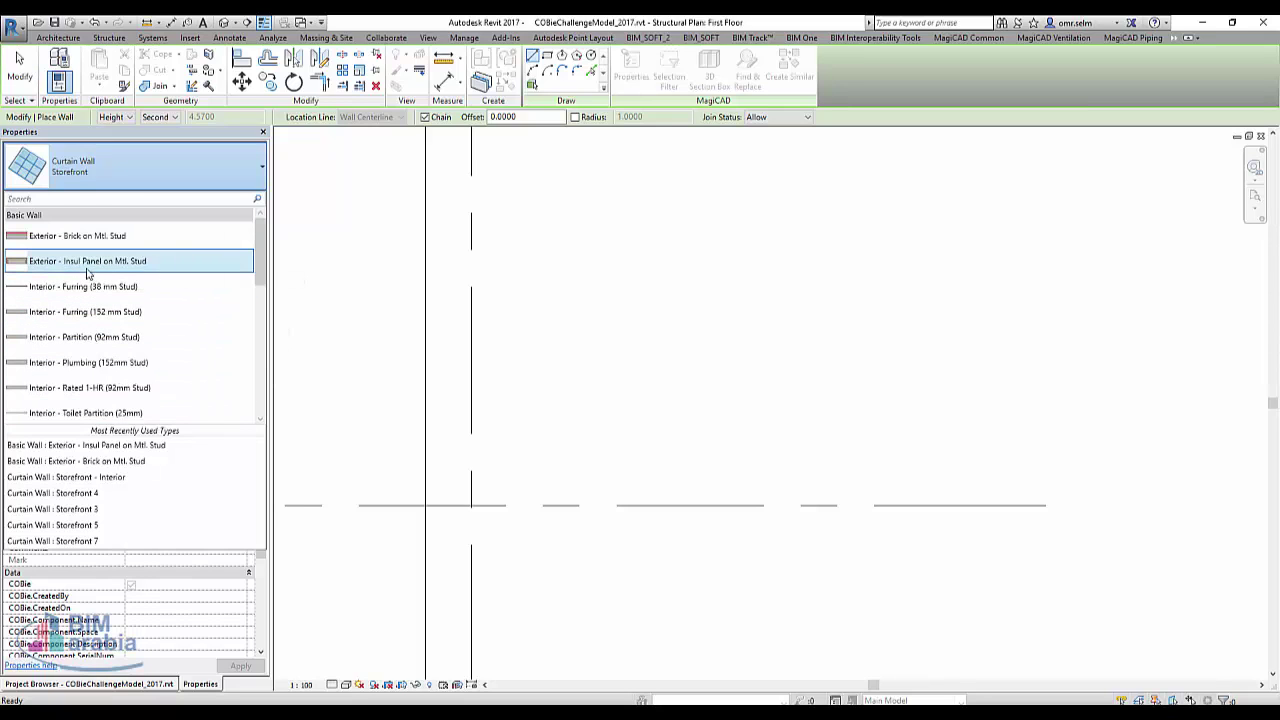
{"action": "left_click", "coordinate": [44, 266]}
{"action": "left_click", "coordinate": [589, 321]}
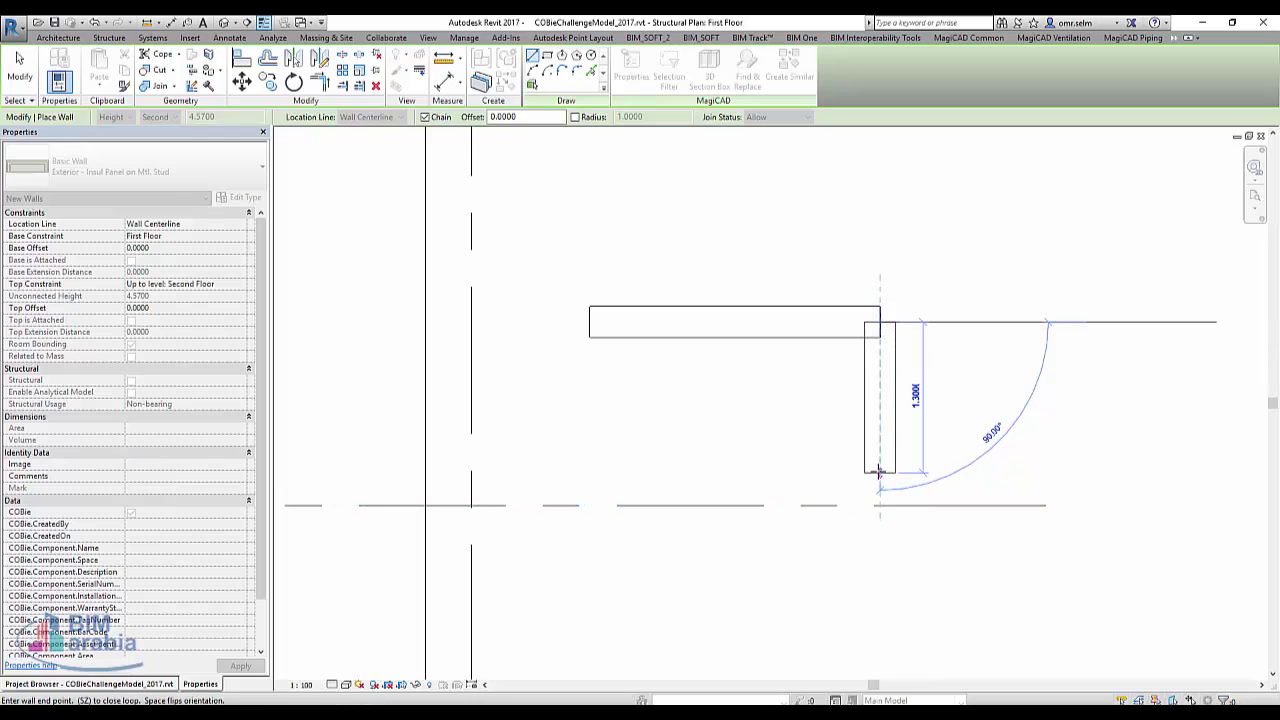
- Finish the L-shaped wall with a vertical leg of about 3.2221 and end wall placement
{"action": "scroll", "coordinate": [871, 445], "scroll_direction": "down", "scroll_amount": 2}
{"action": "scroll", "coordinate": [866, 395], "scroll_direction": "down", "scroll_amount": 2}
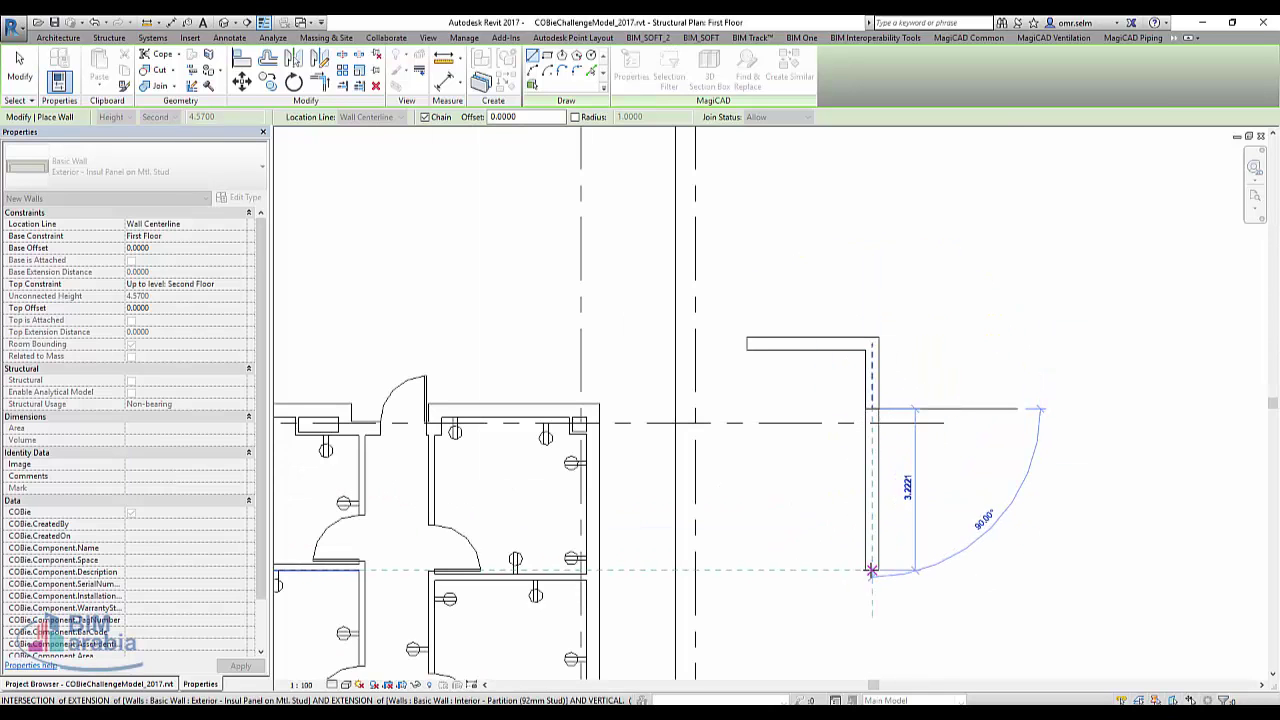
{"action": "left_click", "coordinate": [871, 568]}
{"action": "key", "text": "Escape"}
{"action": "key", "text": "Escape"}
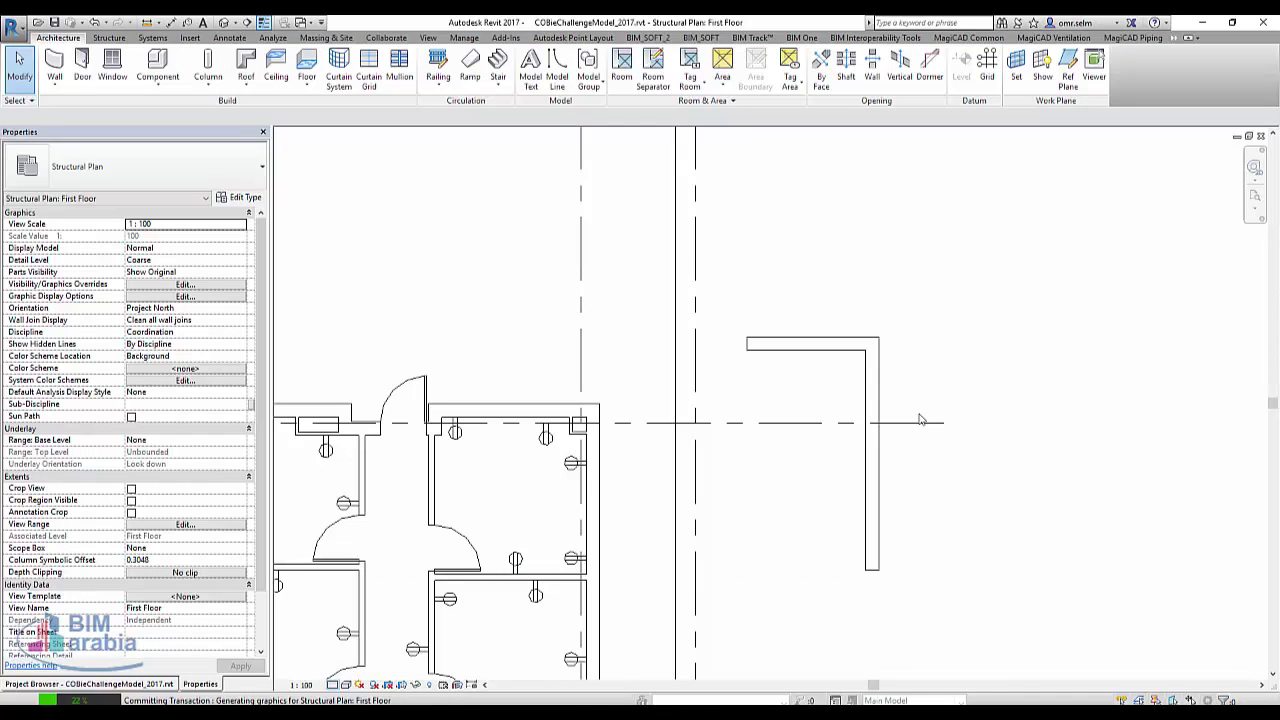
- Zoom in and select the top 2.5000-long insulated-panel wall
{"action": "scroll", "coordinate": [910, 417], "scroll_direction": "up", "scroll_amount": 3}
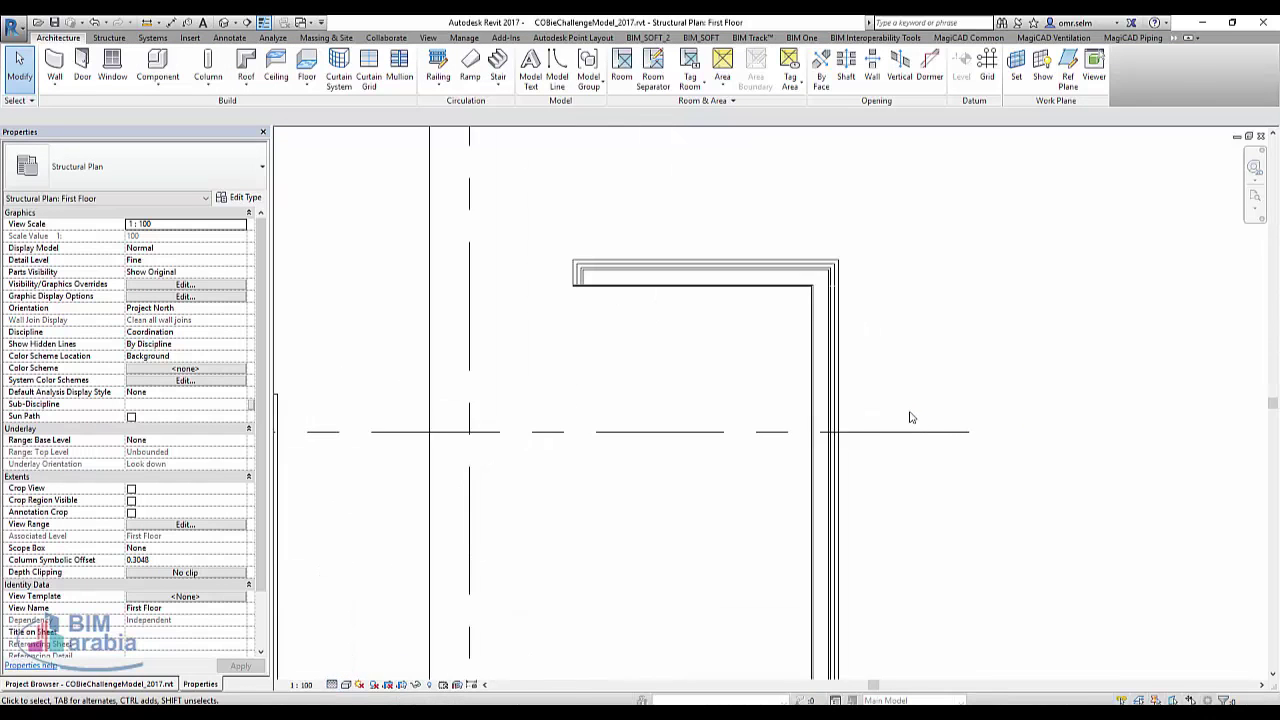
{"action": "scroll", "coordinate": [835, 380], "scroll_direction": "up", "scroll_amount": 2}
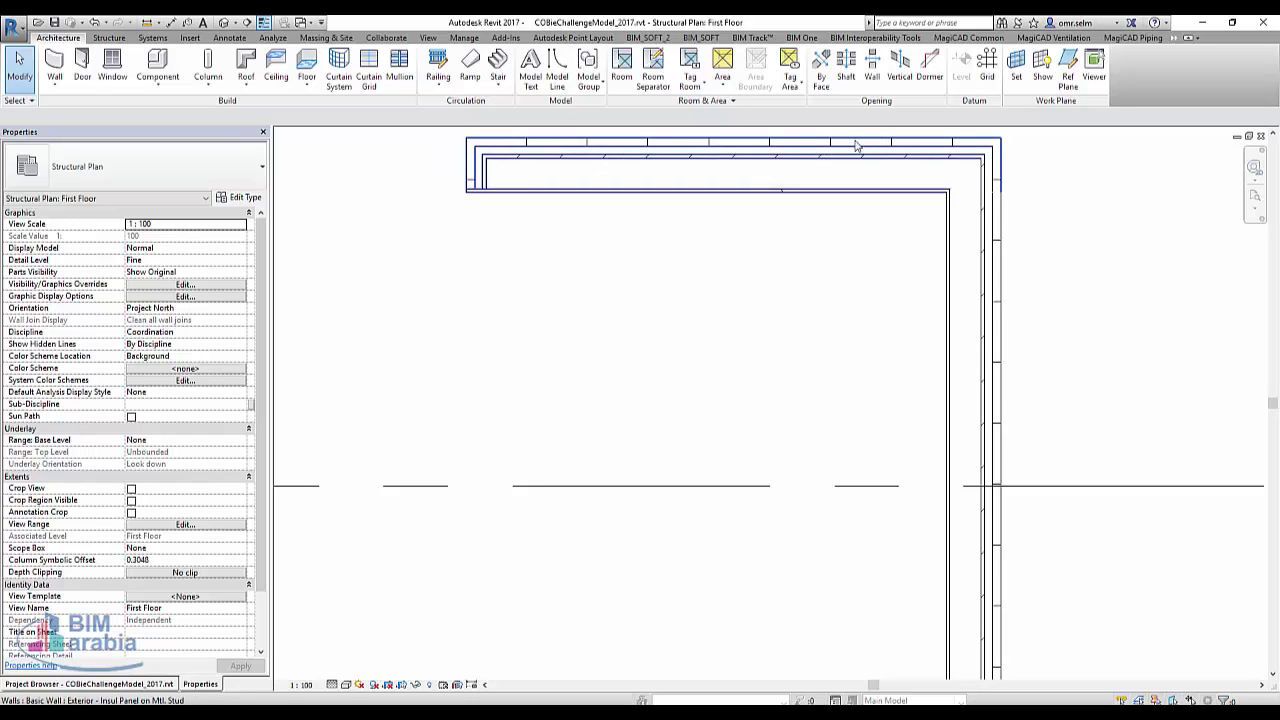
{"action": "left_click", "coordinate": [507, 200]}
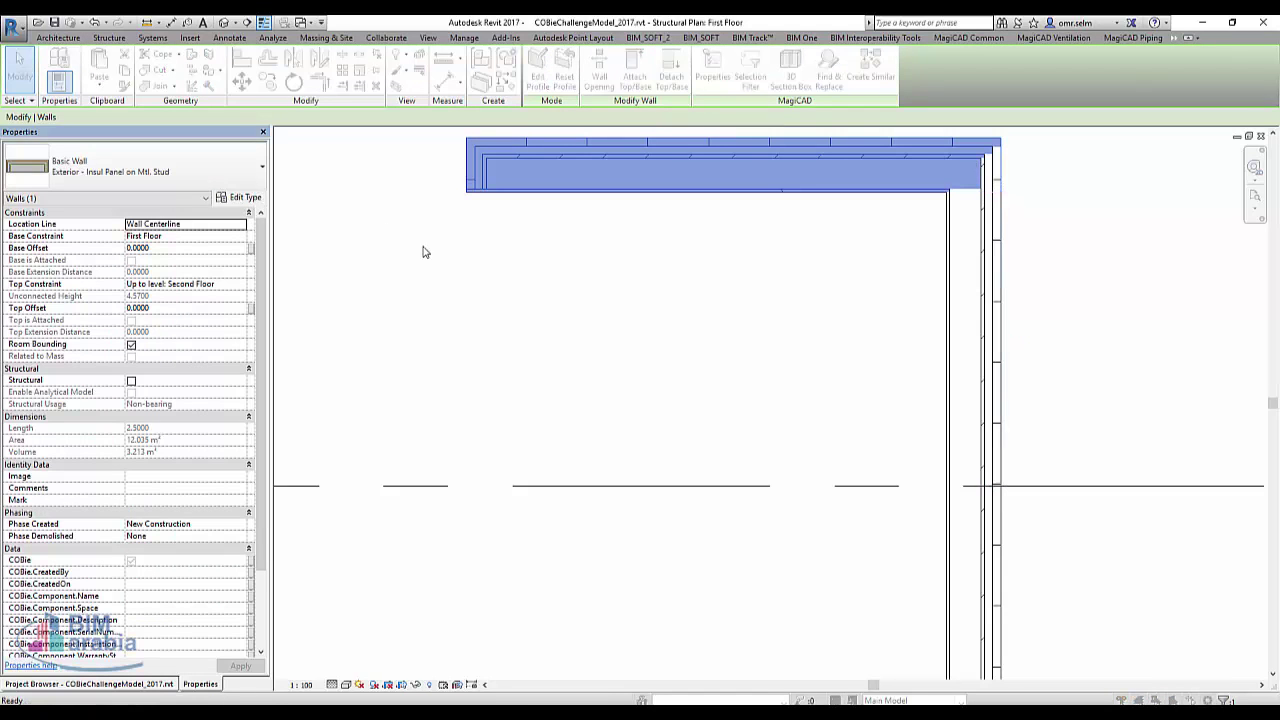
- In the wall structure, uncheck Wraps for the Membrane, Finish 2, Substrate, air barrier and Thermal/Air layers
{"action": "left_click", "coordinate": [341, 277]}
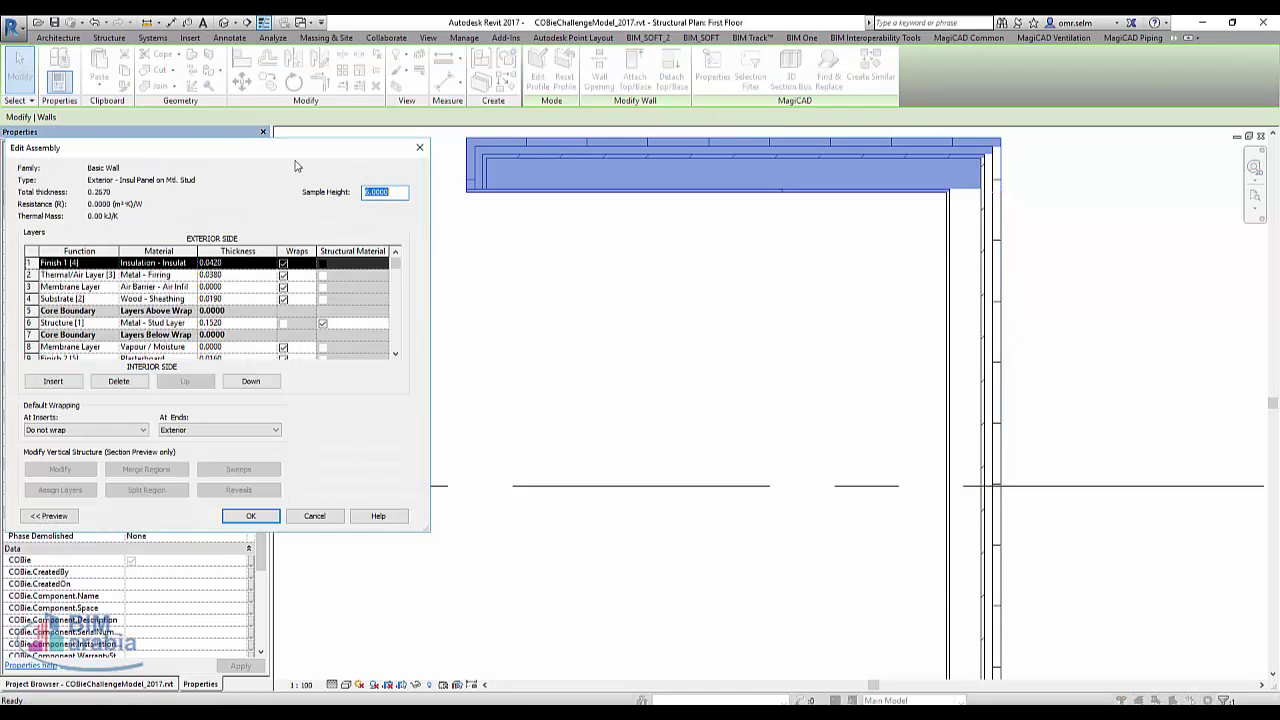
{"action": "left_click_drag", "start_coordinate": [303, 152], "coordinate": [558, 88]}
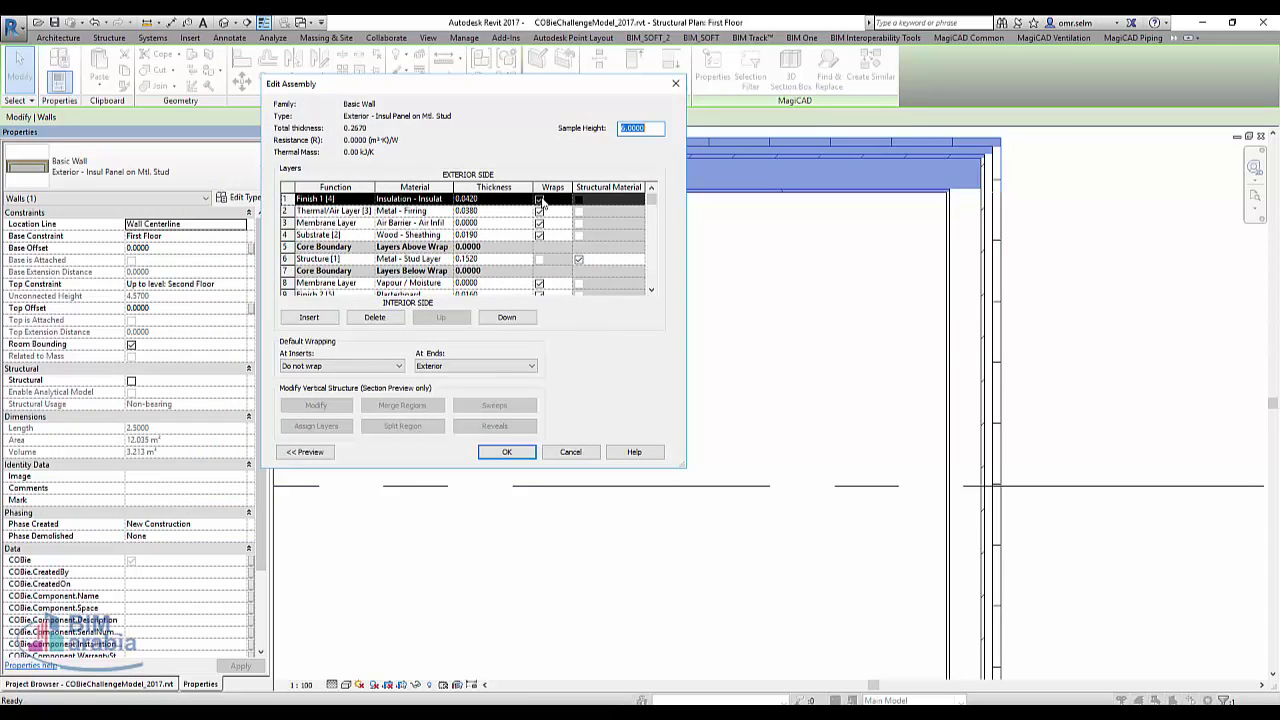
{"action": "scroll", "coordinate": [529, 281], "scroll_direction": "down", "scroll_amount": 1}
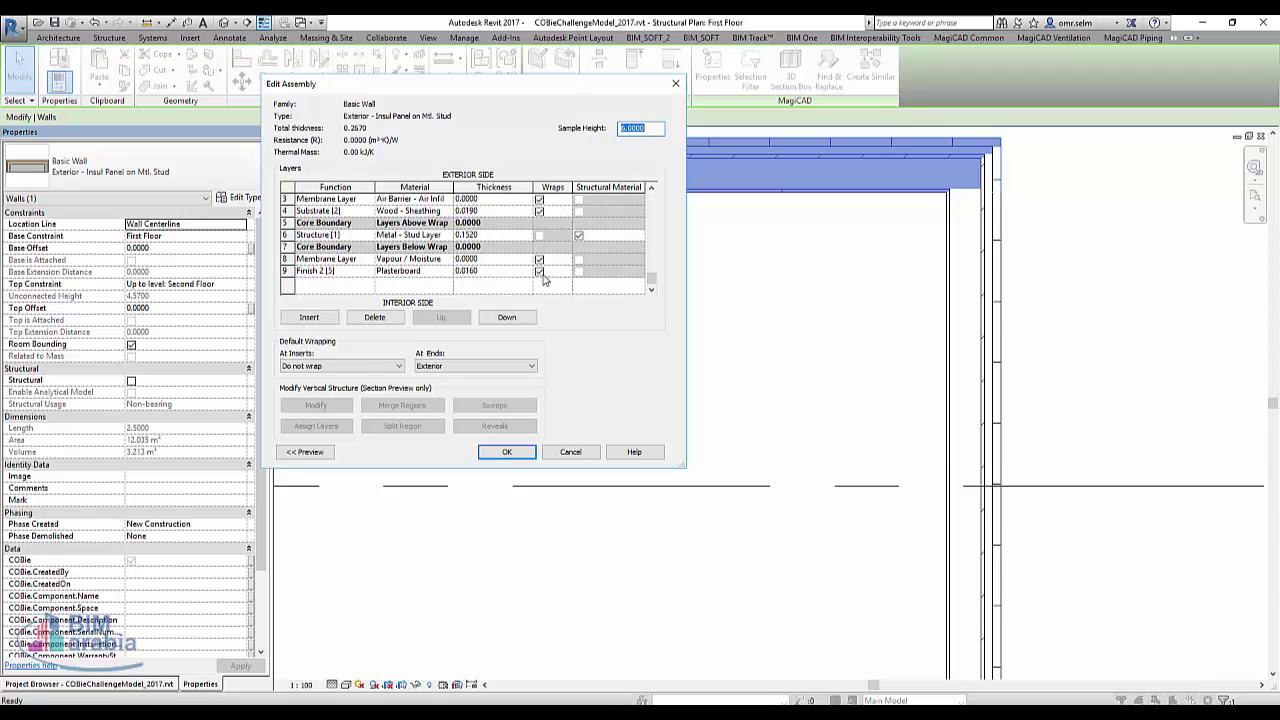
{"action": "left_click", "coordinate": [539, 271]}
{"action": "left_click", "coordinate": [539, 259]}
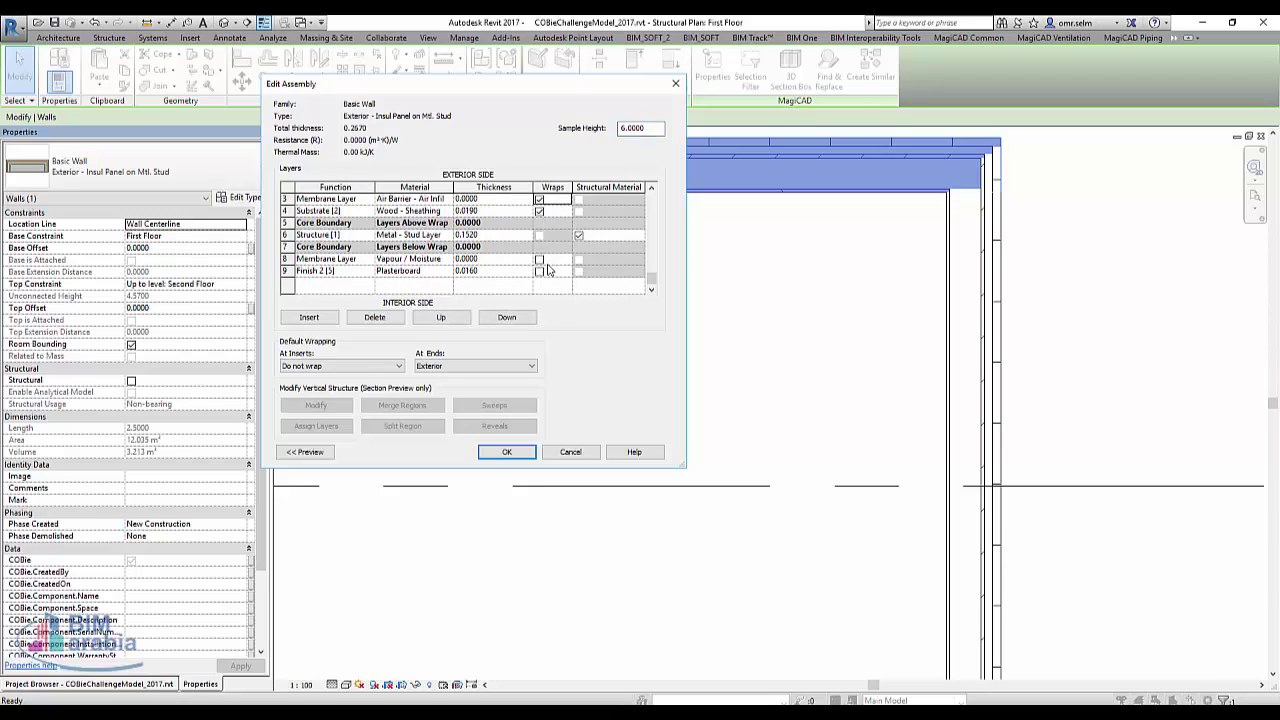
{"action": "scroll", "coordinate": [548, 271], "scroll_direction": "up", "scroll_amount": 1}
{"action": "left_click", "coordinate": [539, 234]}
{"action": "left_click", "coordinate": [539, 222]}
{"action": "left_click", "coordinate": [539, 210]}
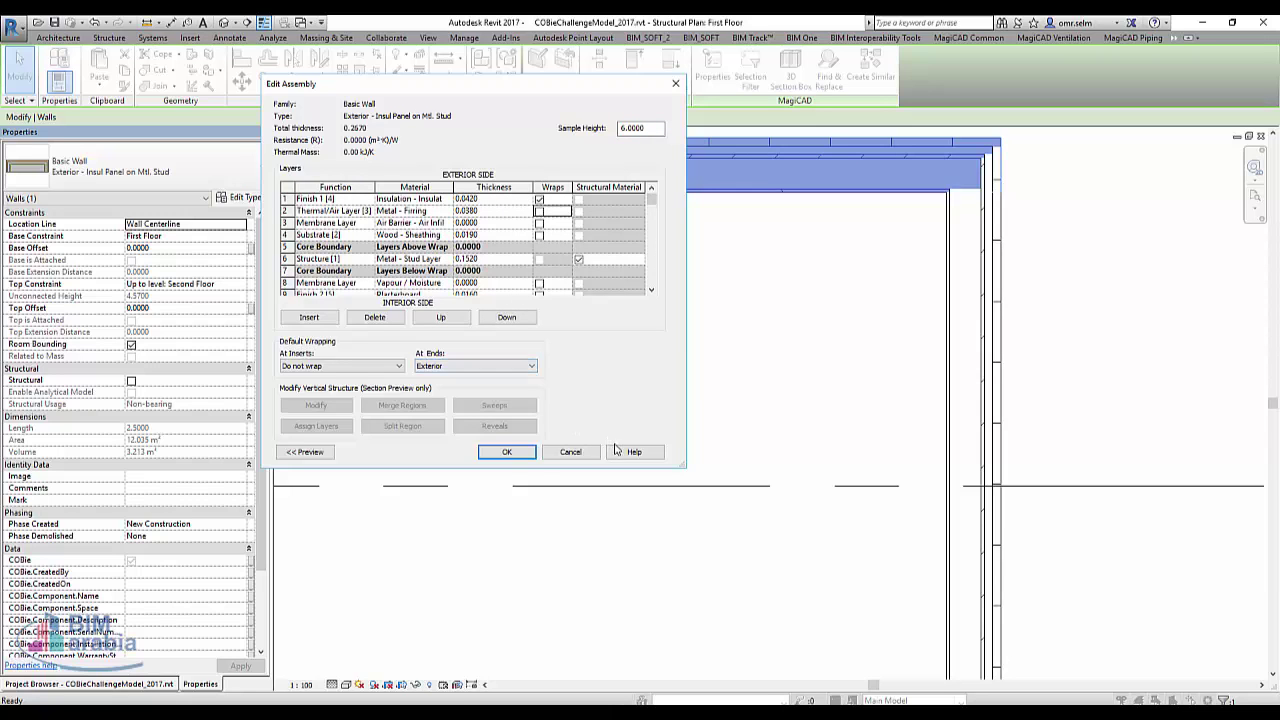
{"action": "left_click", "coordinate": [522, 452]}
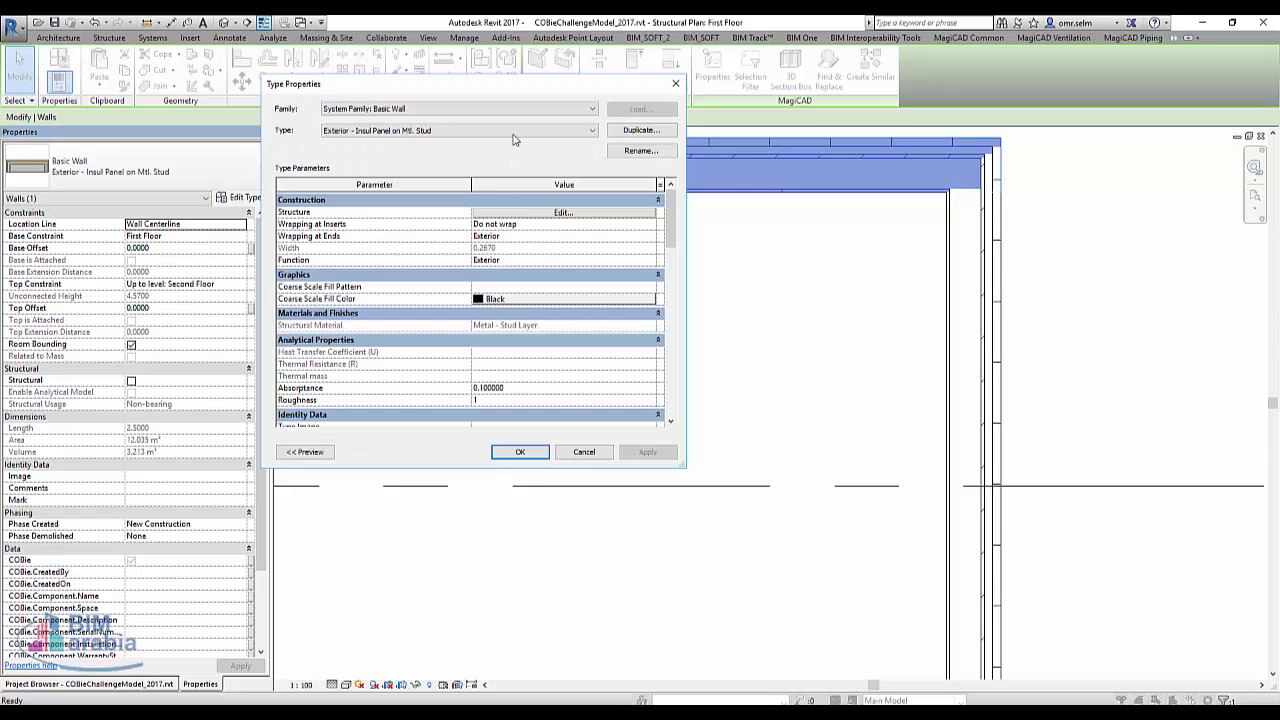
- Apply the layer wrapping changes to the wall type and close Type Properties
{"action": "left_click_drag", "start_coordinate": [521, 96], "coordinate": [913, 118]}
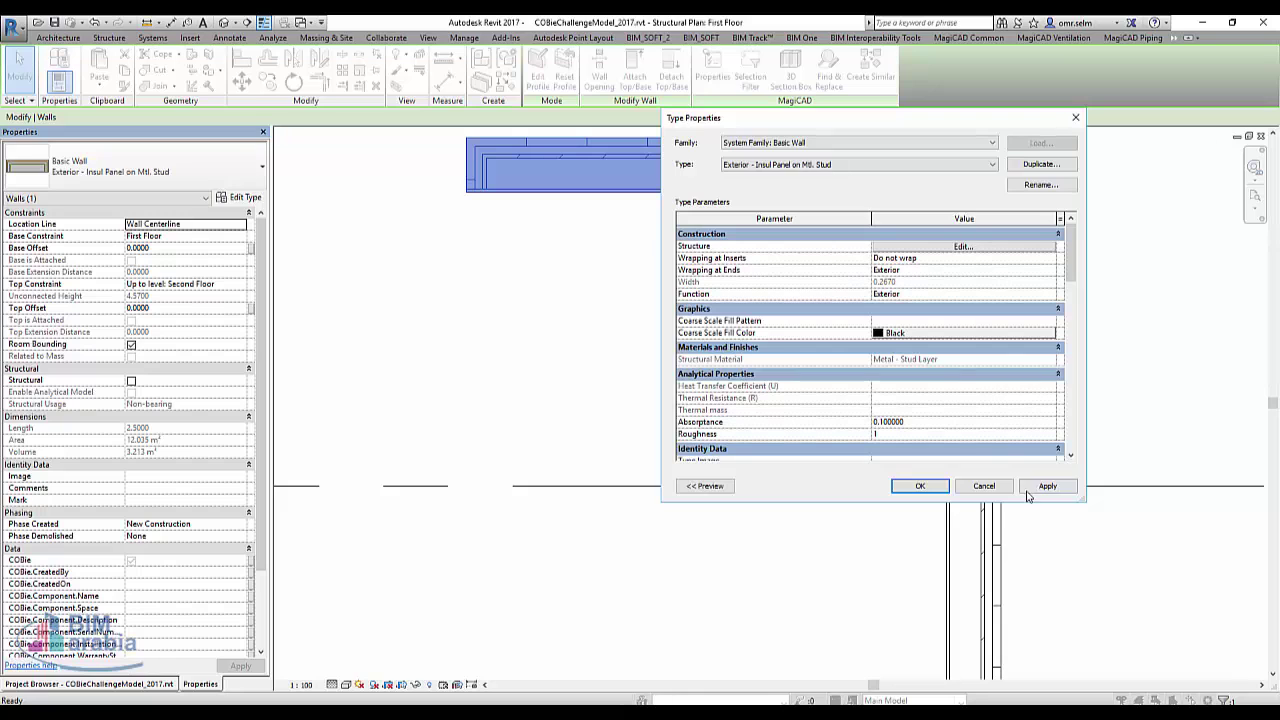
{"action": "left_click", "coordinate": [1035, 490]}
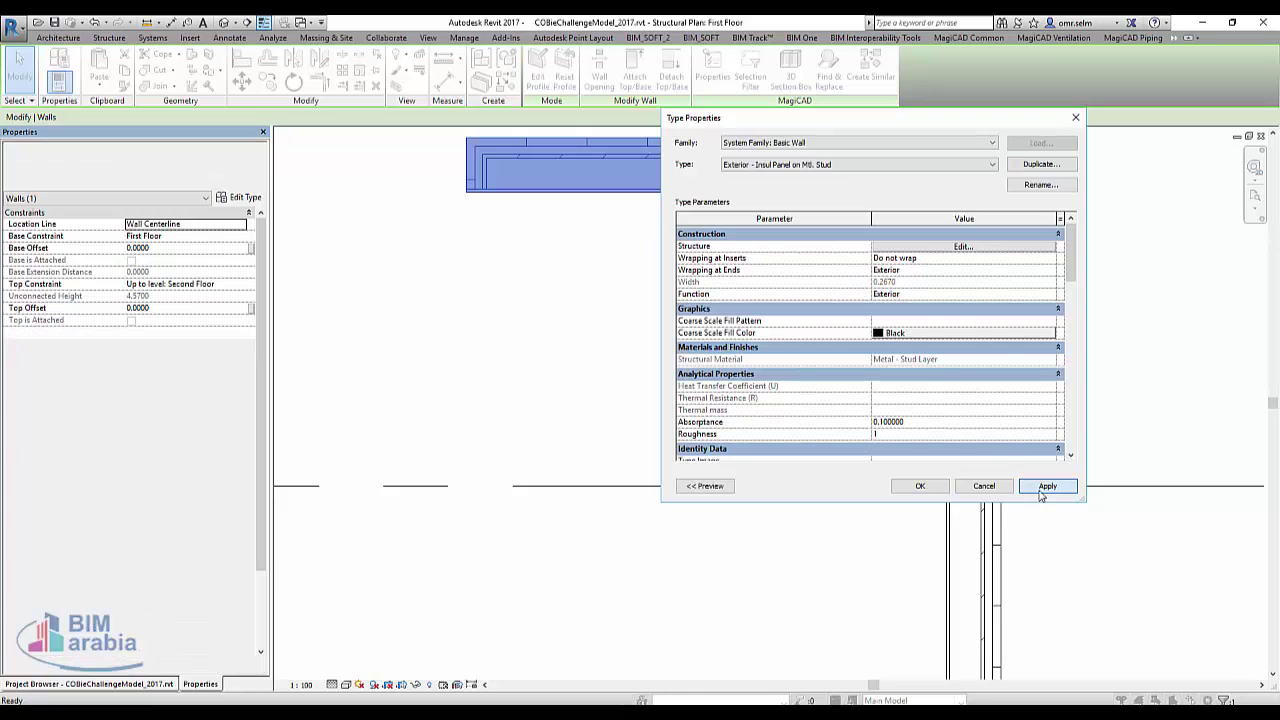
{"action": "left_click", "coordinate": [920, 486]}
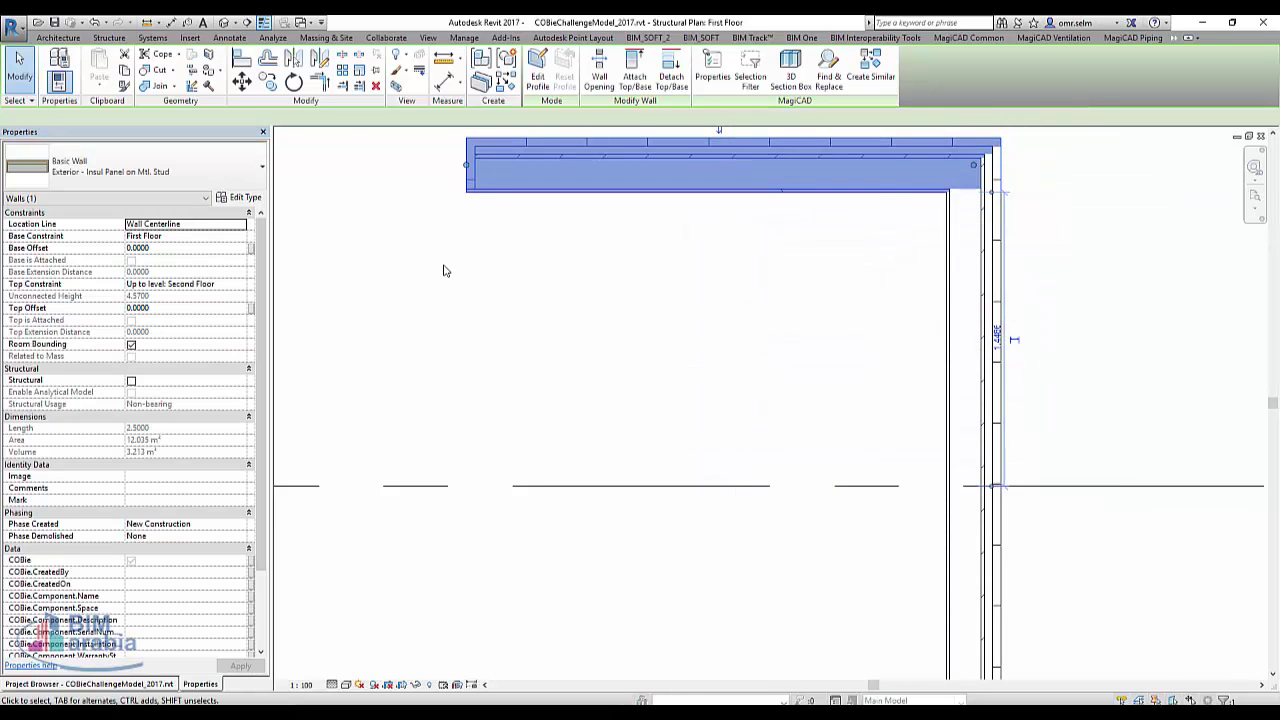
{"action": "scroll", "coordinate": [490, 300], "scroll_direction": "down", "scroll_amount": 1}
{"action": "scroll", "coordinate": [580, 318], "scroll_direction": "down", "scroll_amount": 2}
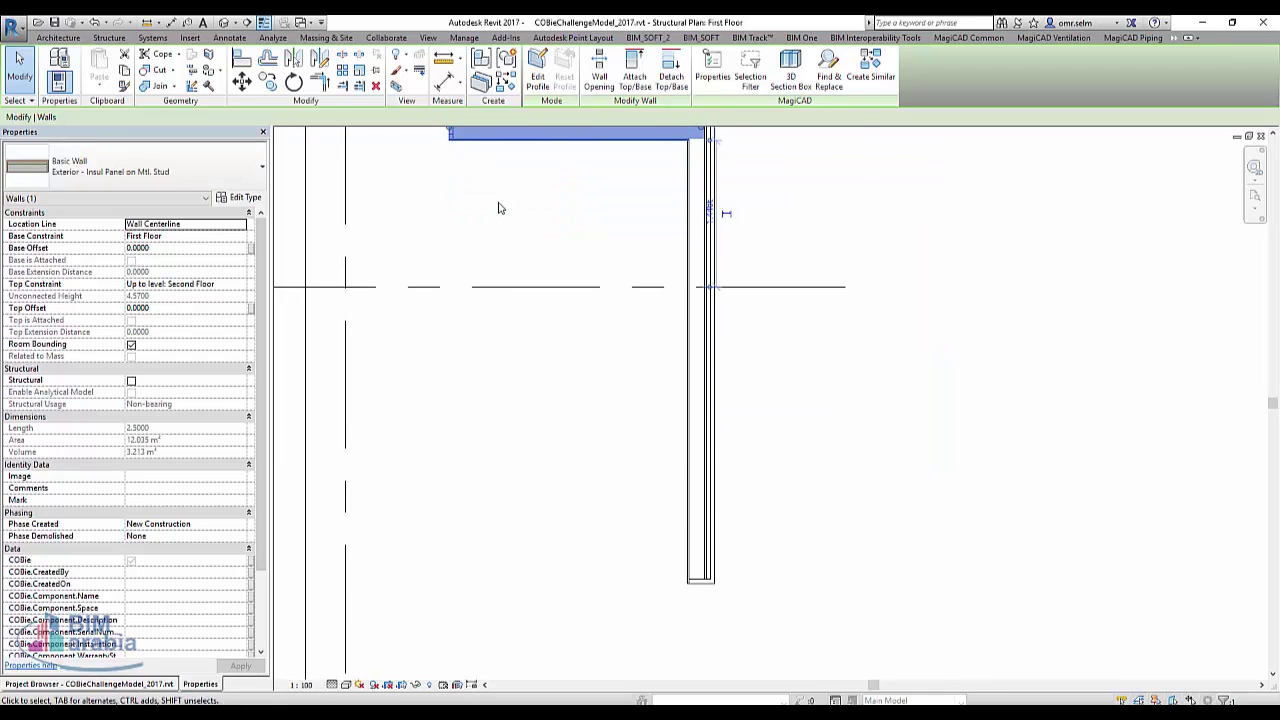
{"action": "scroll", "coordinate": [609, 351], "scroll_direction": "up", "scroll_amount": 1}
{"action": "scroll", "coordinate": [463, 251], "scroll_direction": "up", "scroll_amount": 2}
{"action": "scroll", "coordinate": [417, 253], "scroll_direction": "up", "scroll_amount": 2}
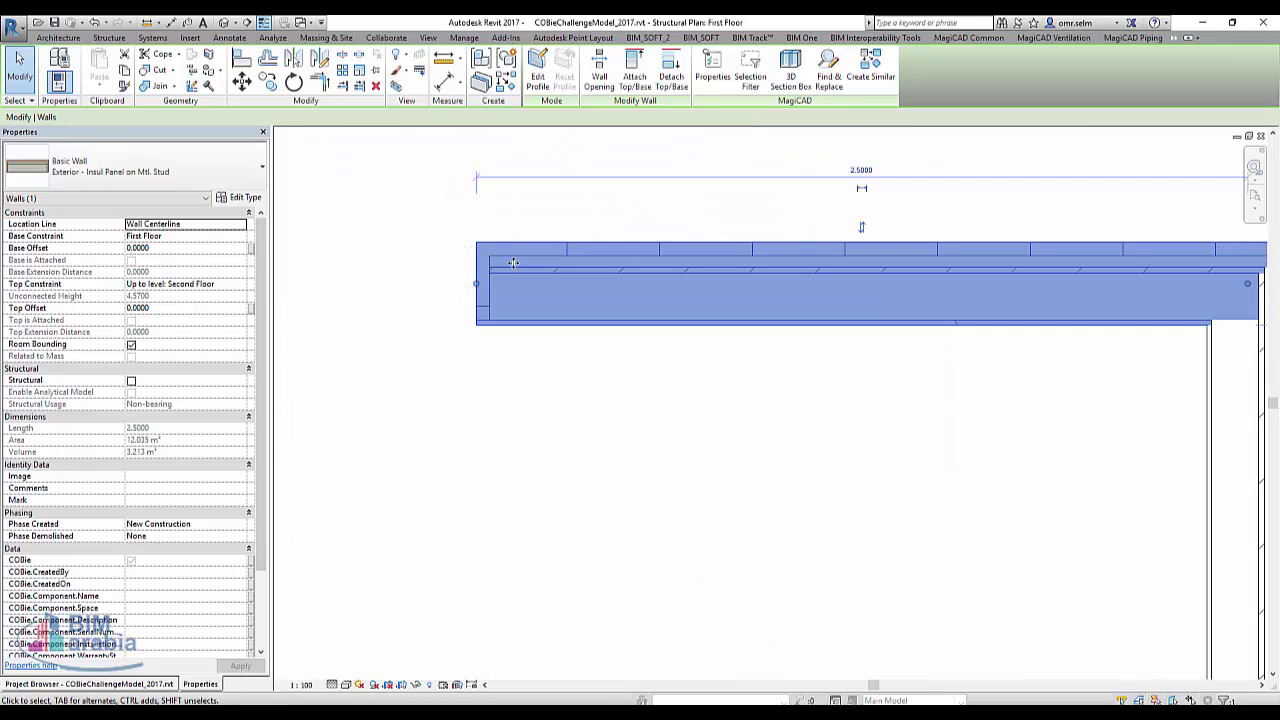
{"action": "scroll", "coordinate": [513, 262], "scroll_direction": "up", "scroll_amount": 2}
- Review the wall type's layer structure again, close Type Properties, and deselect the wall
{"action": "left_click", "coordinate": [240, 197]}
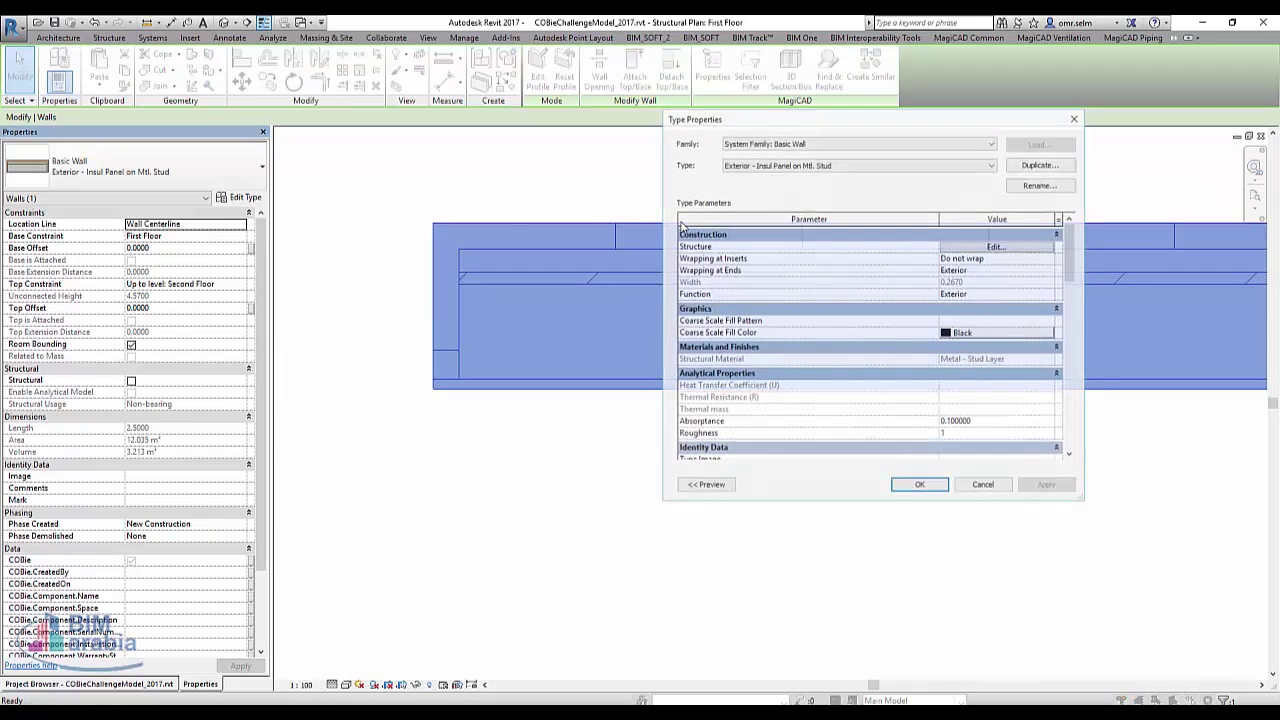
{"action": "left_click", "coordinate": [972, 246]}
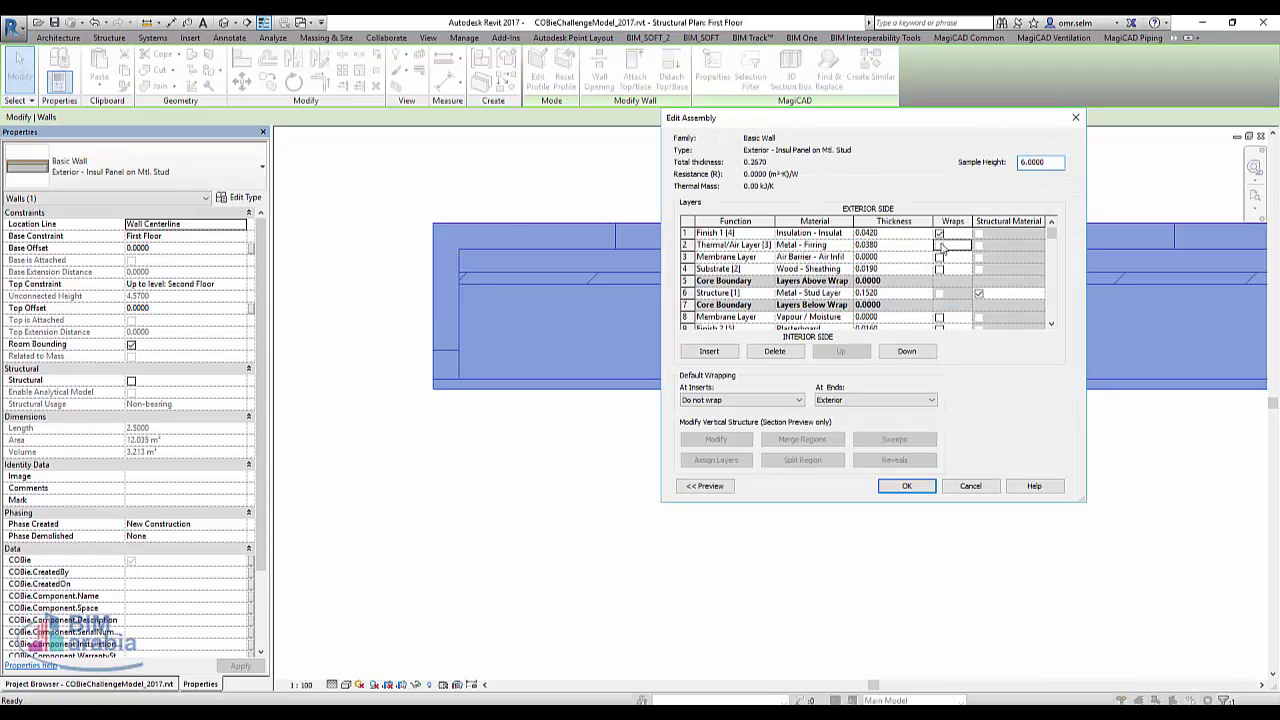
{"action": "left_click", "coordinate": [930, 486]}
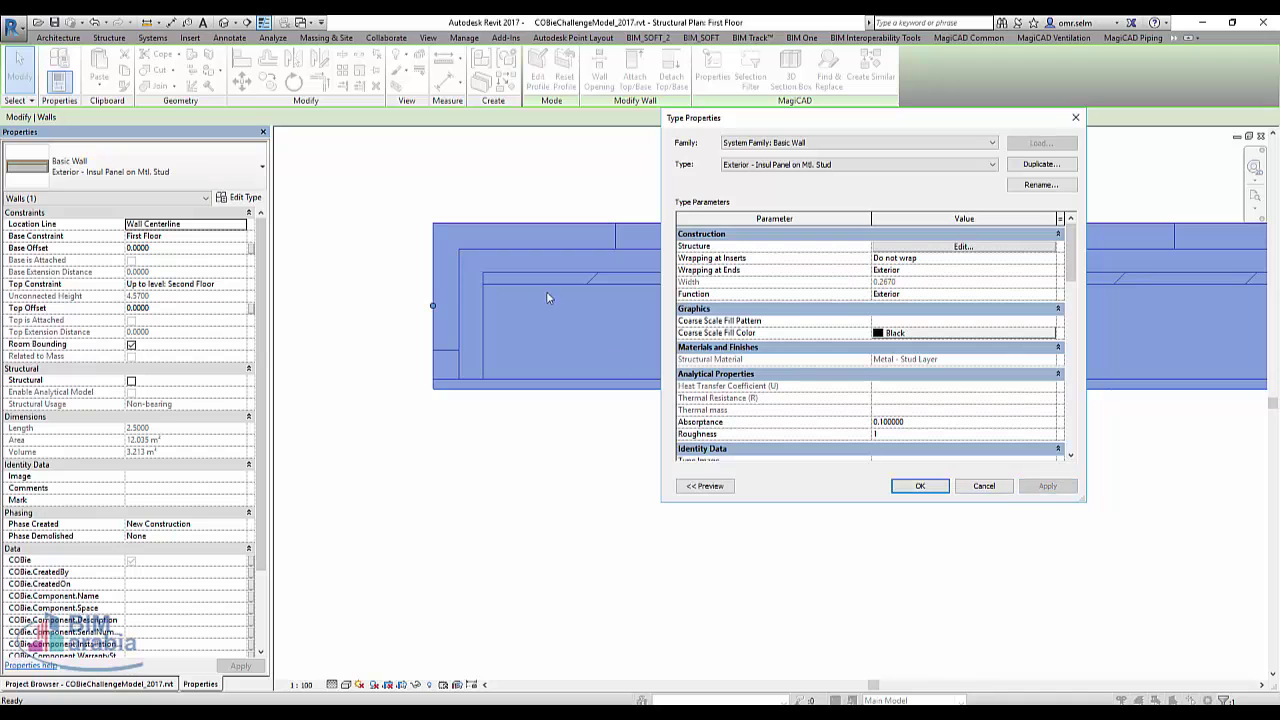
{"action": "left_click", "coordinate": [920, 486]}
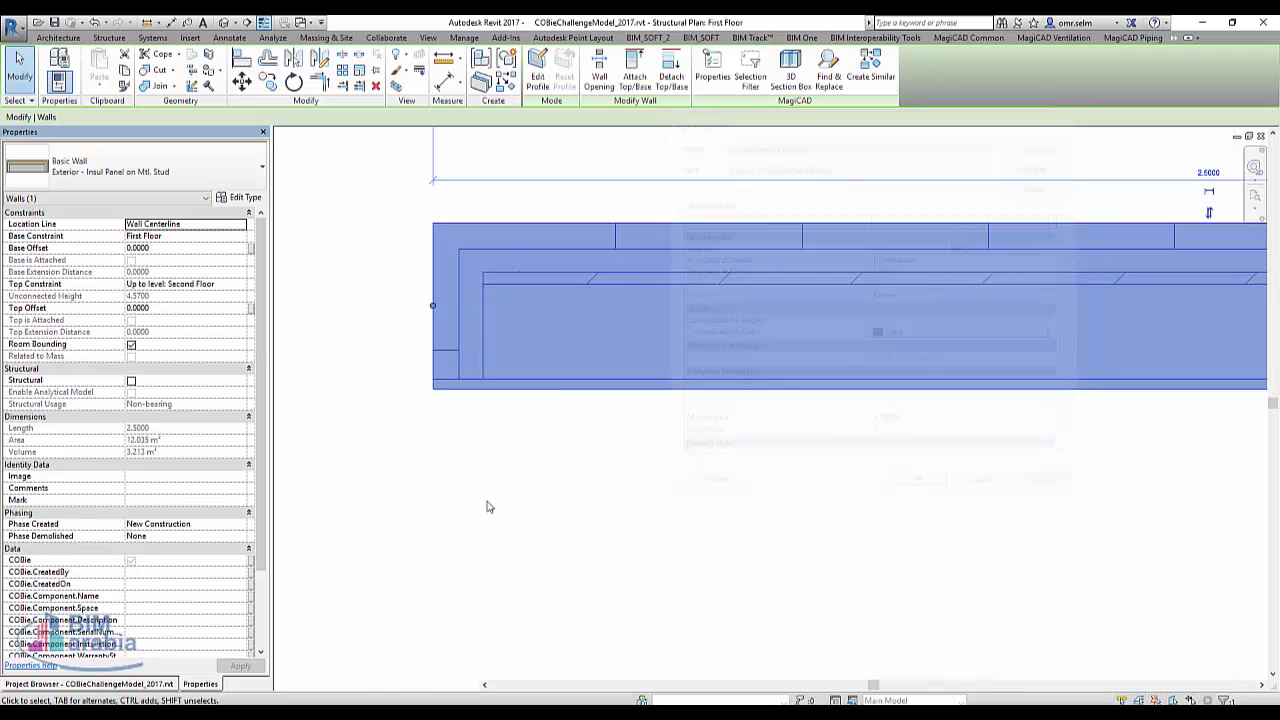
{"action": "left_click", "coordinate": [486, 506]}
{"action": "scroll", "coordinate": [340, 322], "scroll_direction": "down", "scroll_amount": 3}
- Place a Double, Flush Type A1 915mm x 2135mm door in the top wall
{"action": "scroll", "coordinate": [317, 249], "scroll_direction": "down", "scroll_amount": 2}
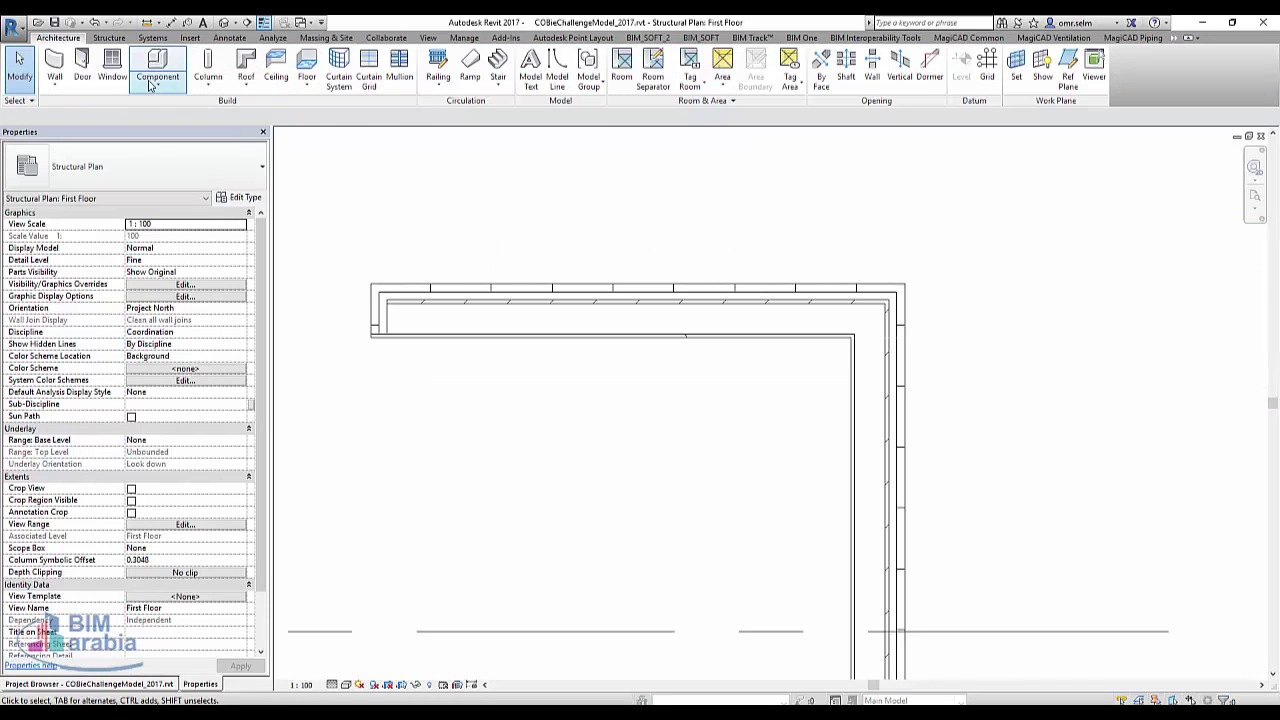
{"action": "left_click", "coordinate": [82, 62]}
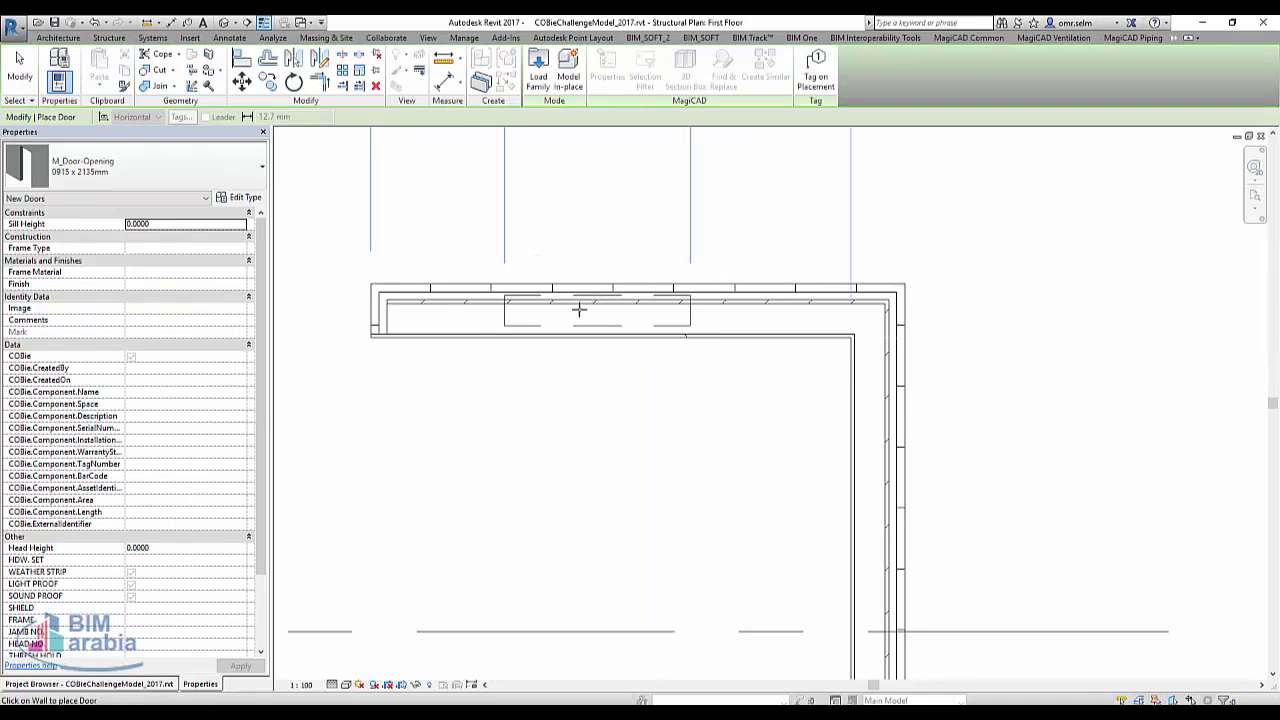
{"action": "left_click", "coordinate": [185, 170]}
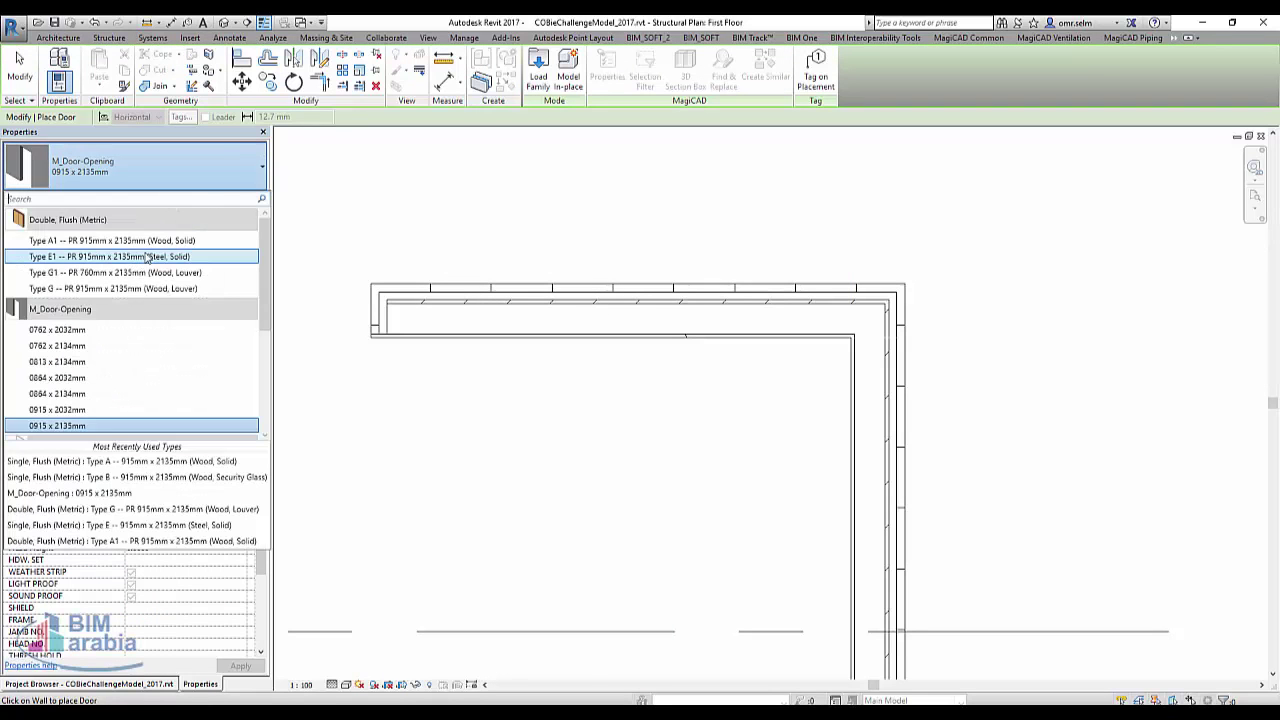
{"action": "left_click", "coordinate": [152, 241]}
{"action": "left_click", "coordinate": [608, 322]}
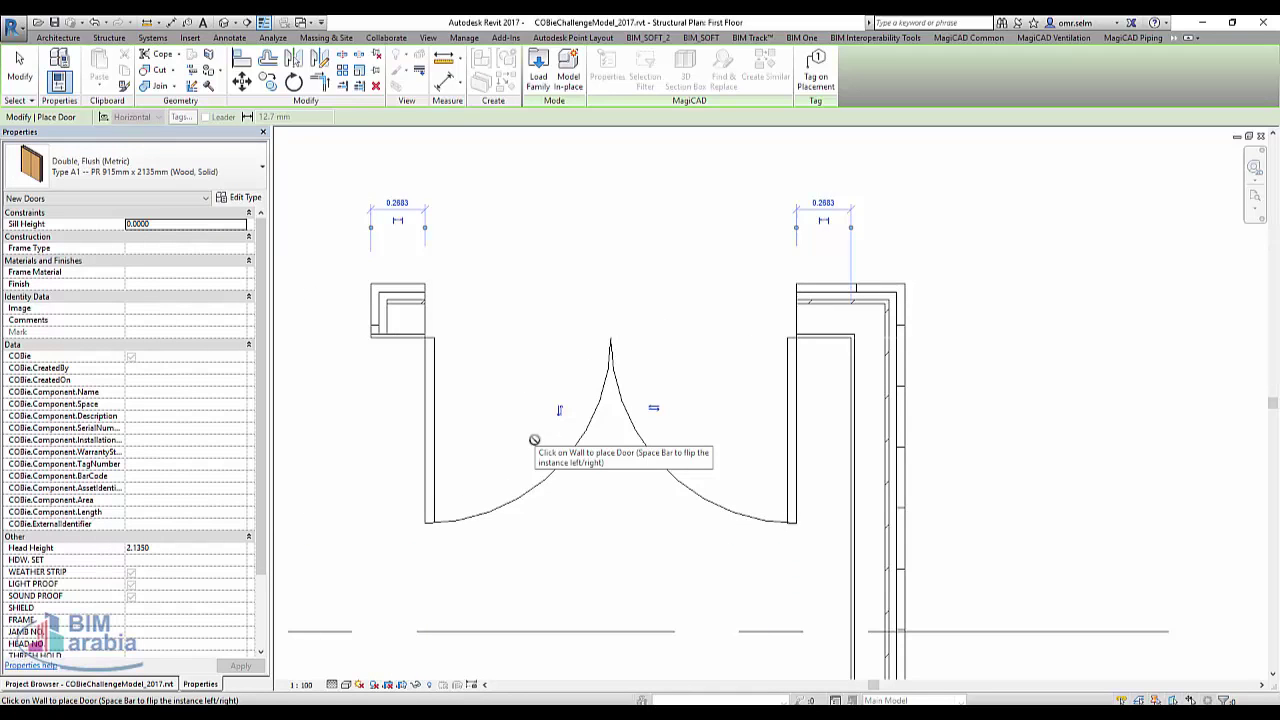
{"action": "key", "text": "Escape"}
{"action": "key", "text": "Escape"}
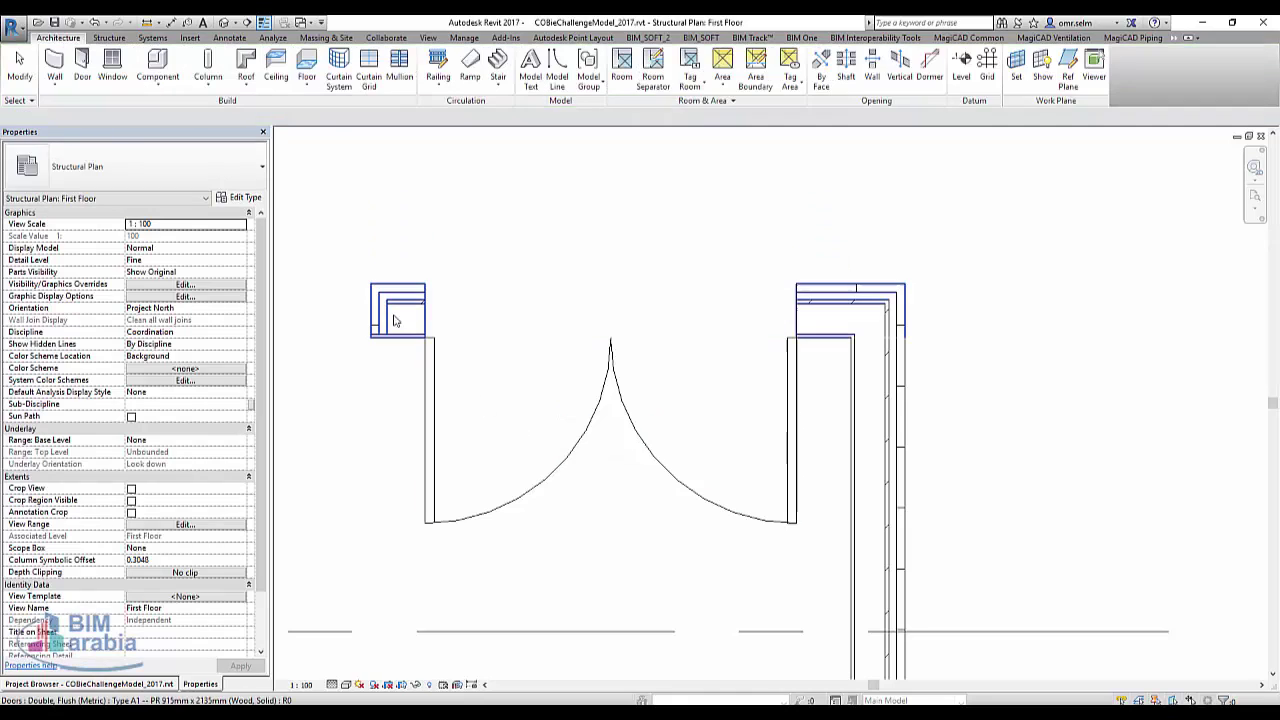
- Stretch the wall holding the door from 2.5000 to 4.3400 long and open its type properties
{"action": "left_click", "coordinate": [876, 369]}
{"action": "scroll", "coordinate": [800, 370], "scroll_direction": "down", "scroll_amount": 5}
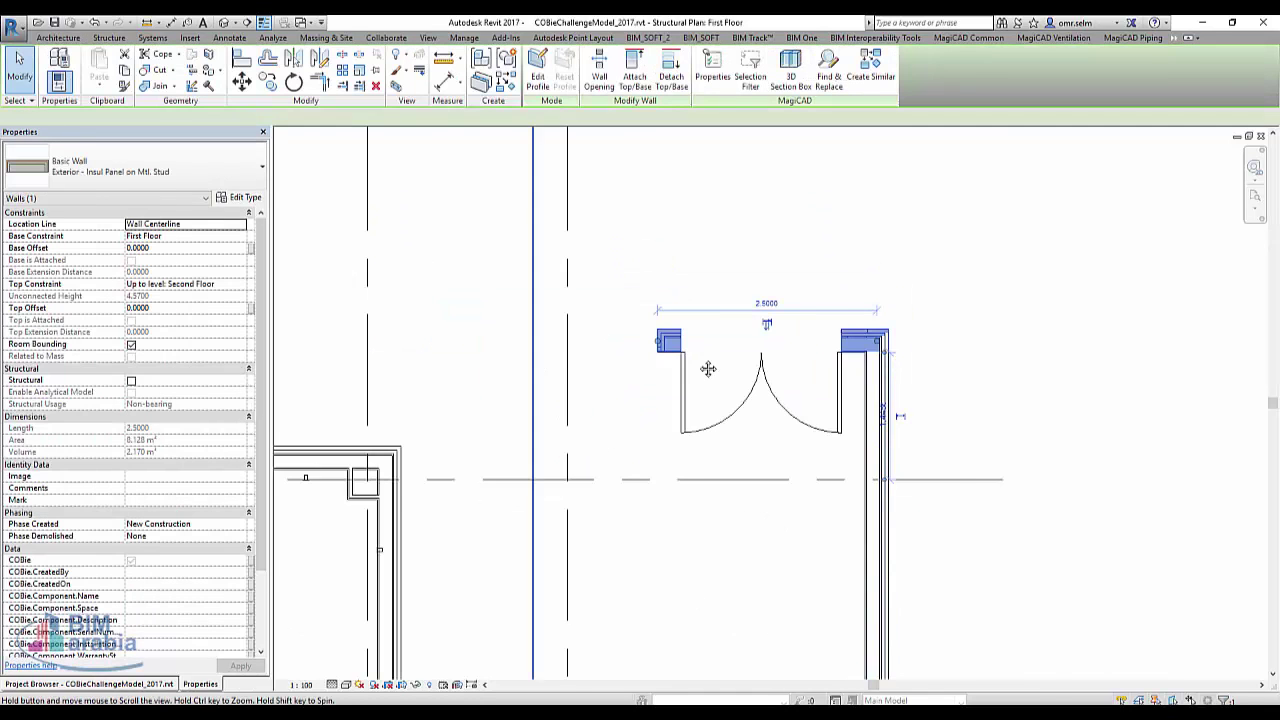
{"action": "scroll", "coordinate": [693, 360], "scroll_direction": "up", "scroll_amount": 5}
{"action": "left_click_drag", "start_coordinate": [976, 318], "coordinate": [966, 313]}
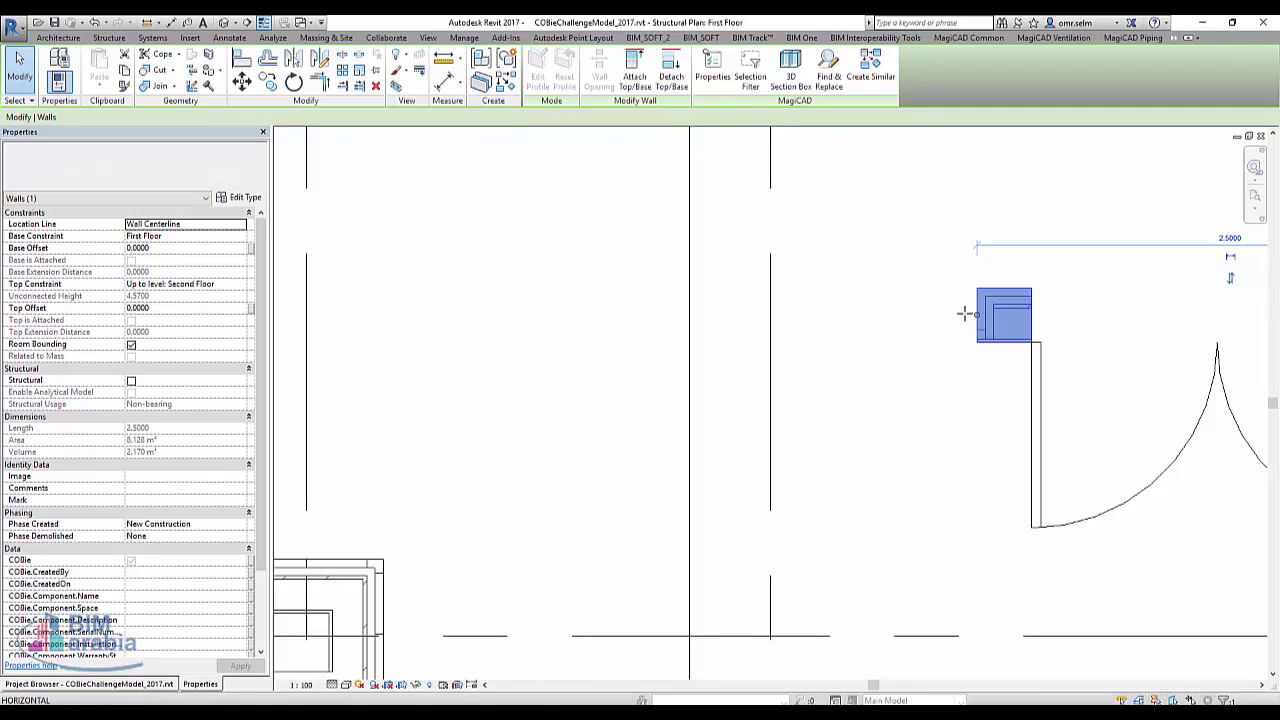
{"action": "left_click_drag", "start_coordinate": [610, 316], "coordinate": [604, 315]}
{"action": "left_click_drag", "start_coordinate": [732, 361], "coordinate": [811, 360]}
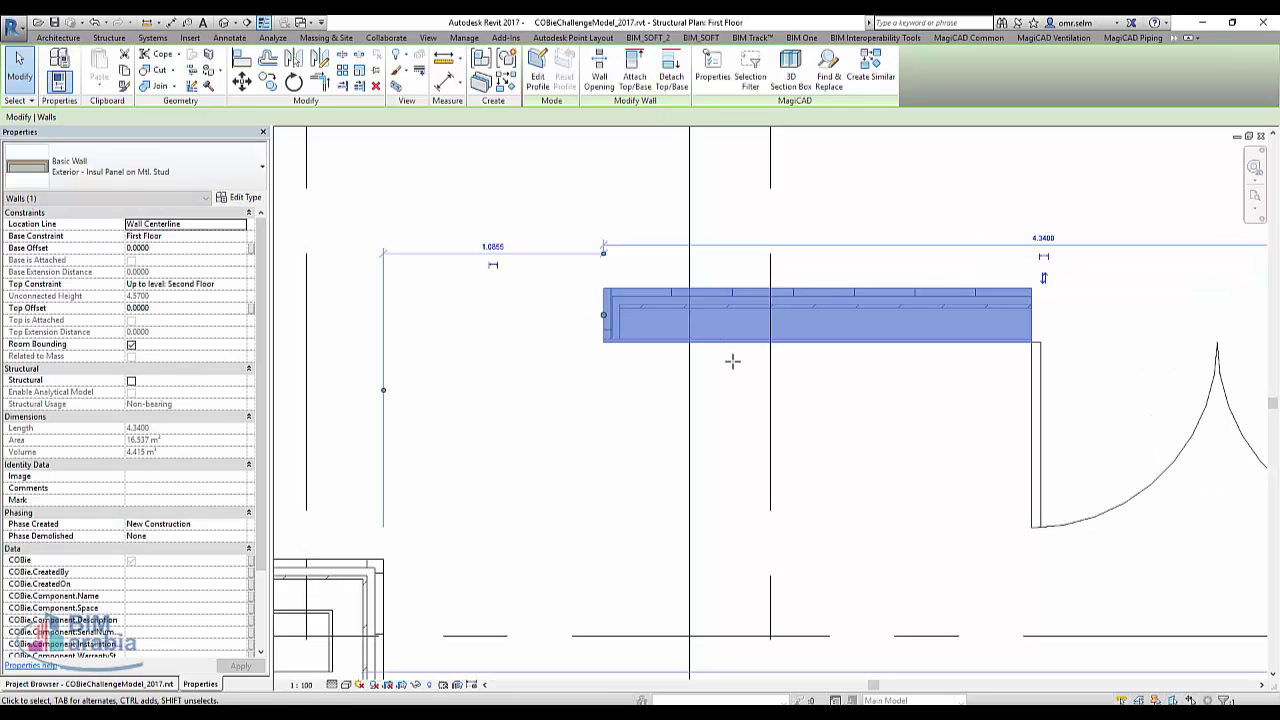
{"action": "middle_click_drag", "start_coordinate": [826, 389], "coordinate": [726, 386]}
{"action": "left_click", "coordinate": [243, 197]}
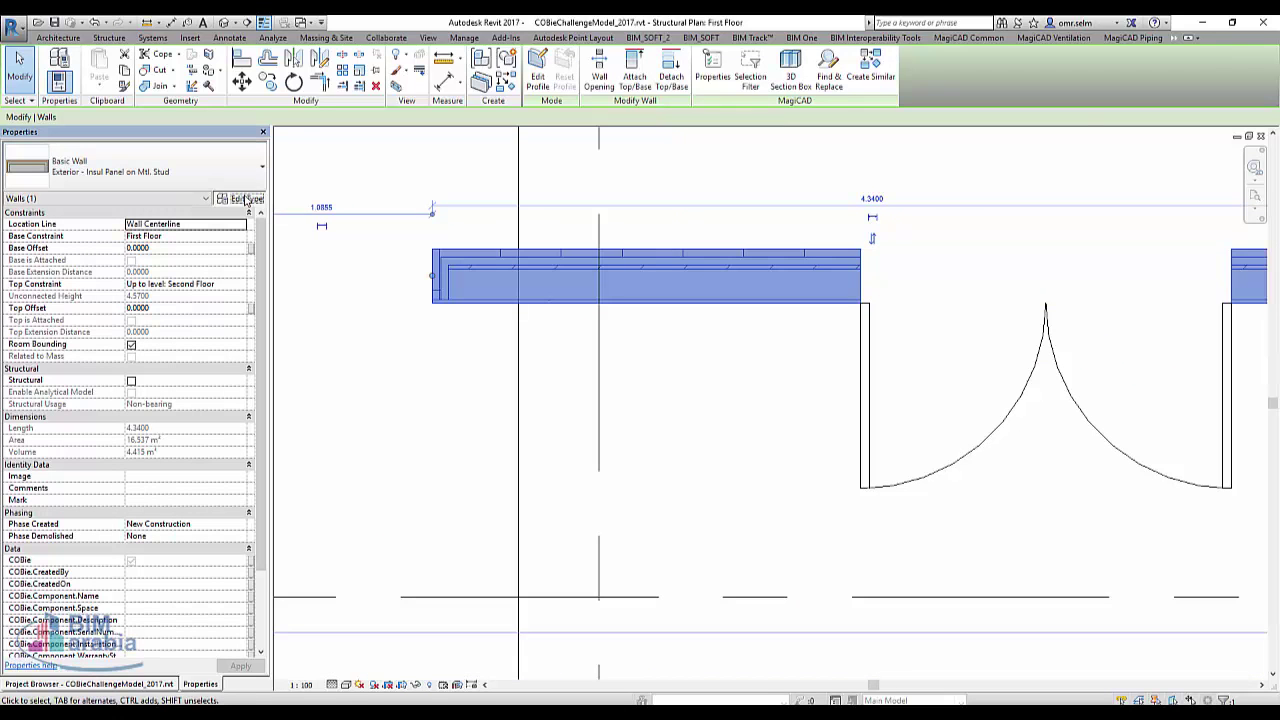
- Set the wall structure to wrap layers on the Interior at both inserts and ends
{"action": "left_click", "coordinate": [948, 248]}
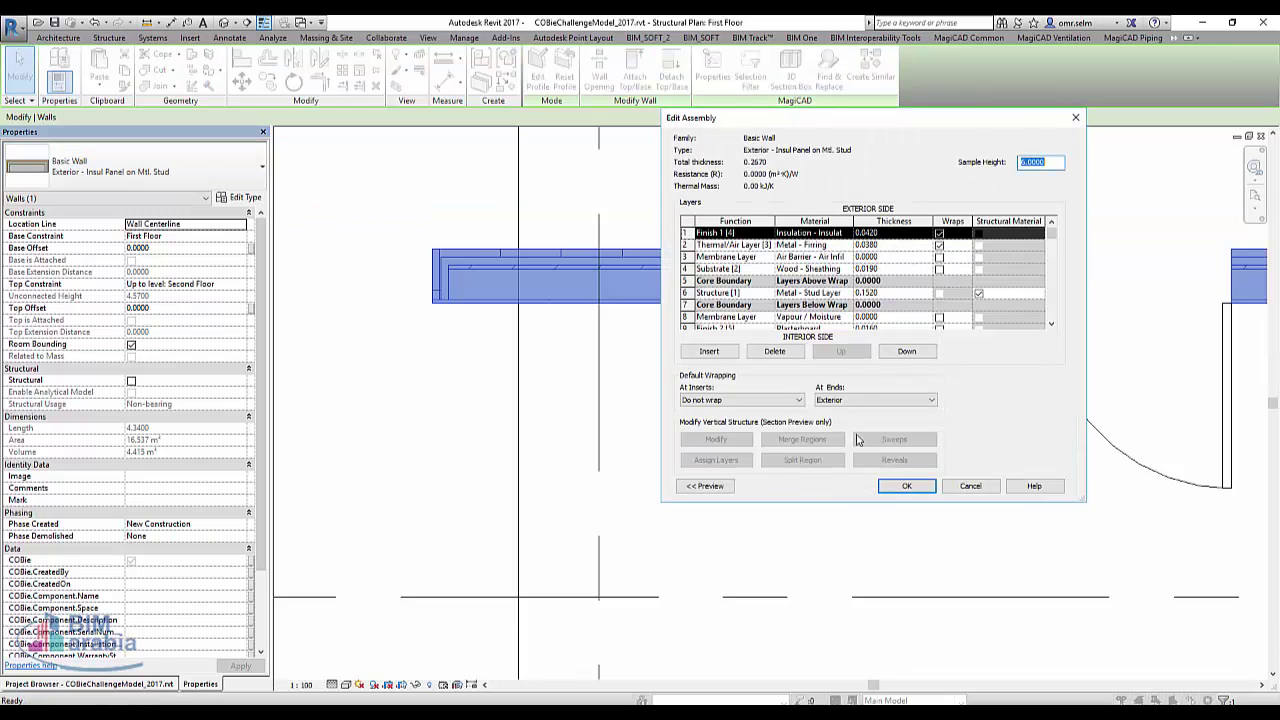
{"action": "left_click", "coordinate": [705, 485]}
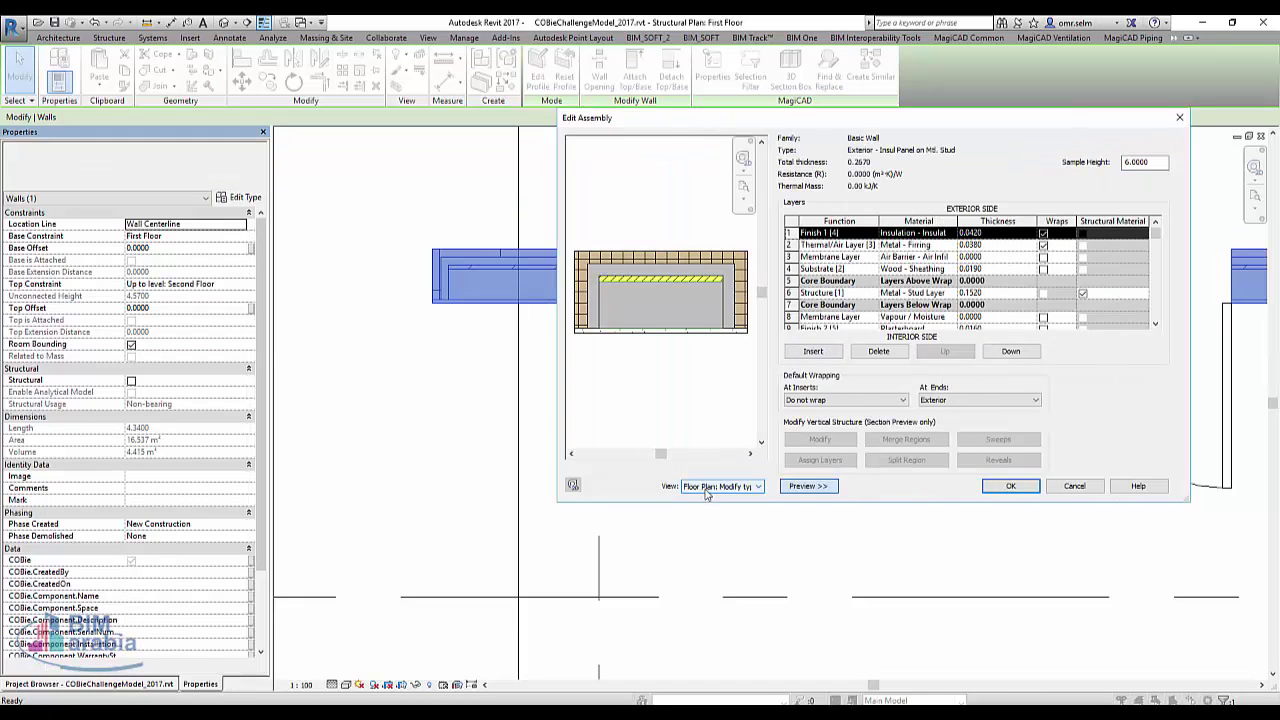
{"action": "left_click", "coordinate": [730, 487]}
{"action": "left_click", "coordinate": [735, 498]}
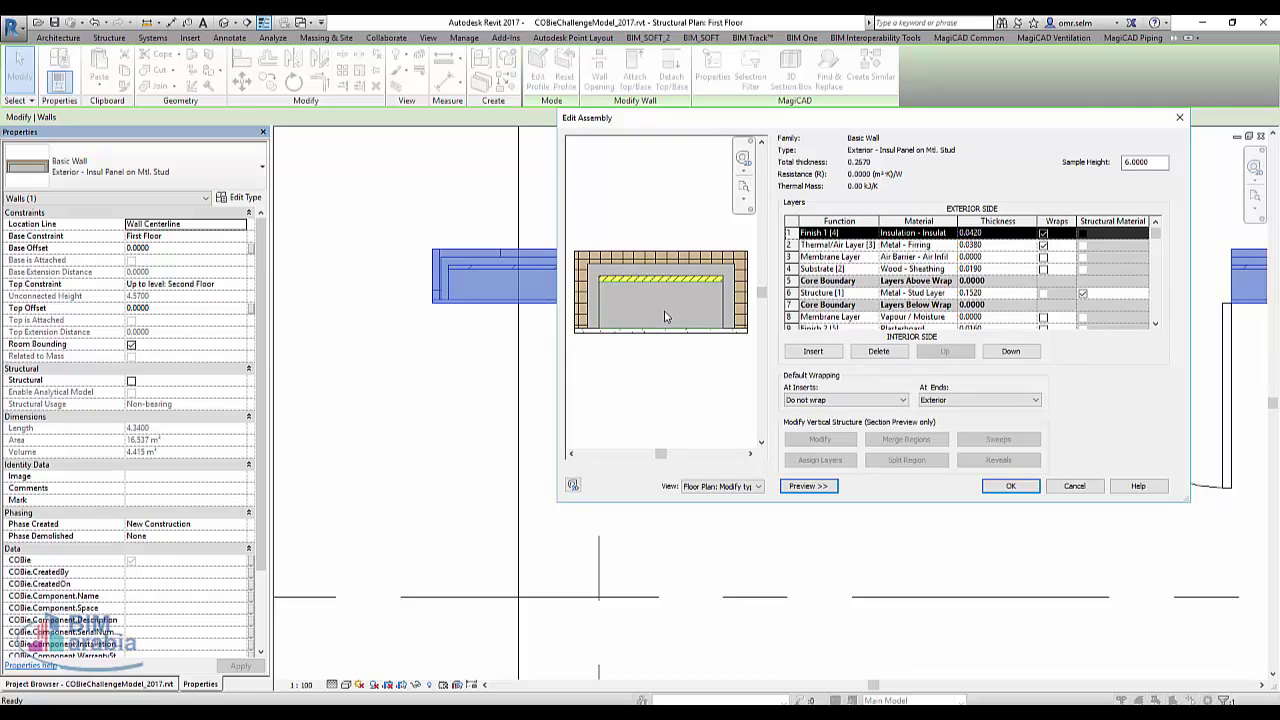
{"action": "left_click", "coordinate": [818, 399]}
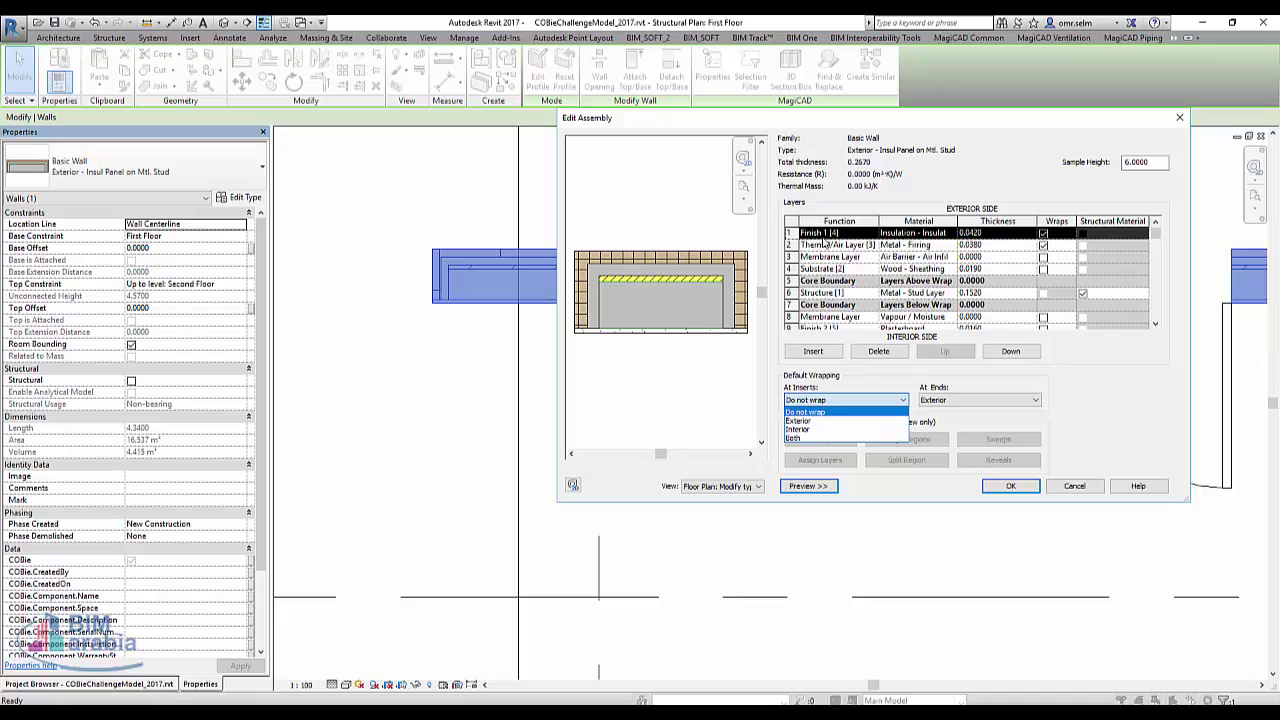
{"action": "left_click", "coordinate": [820, 430]}
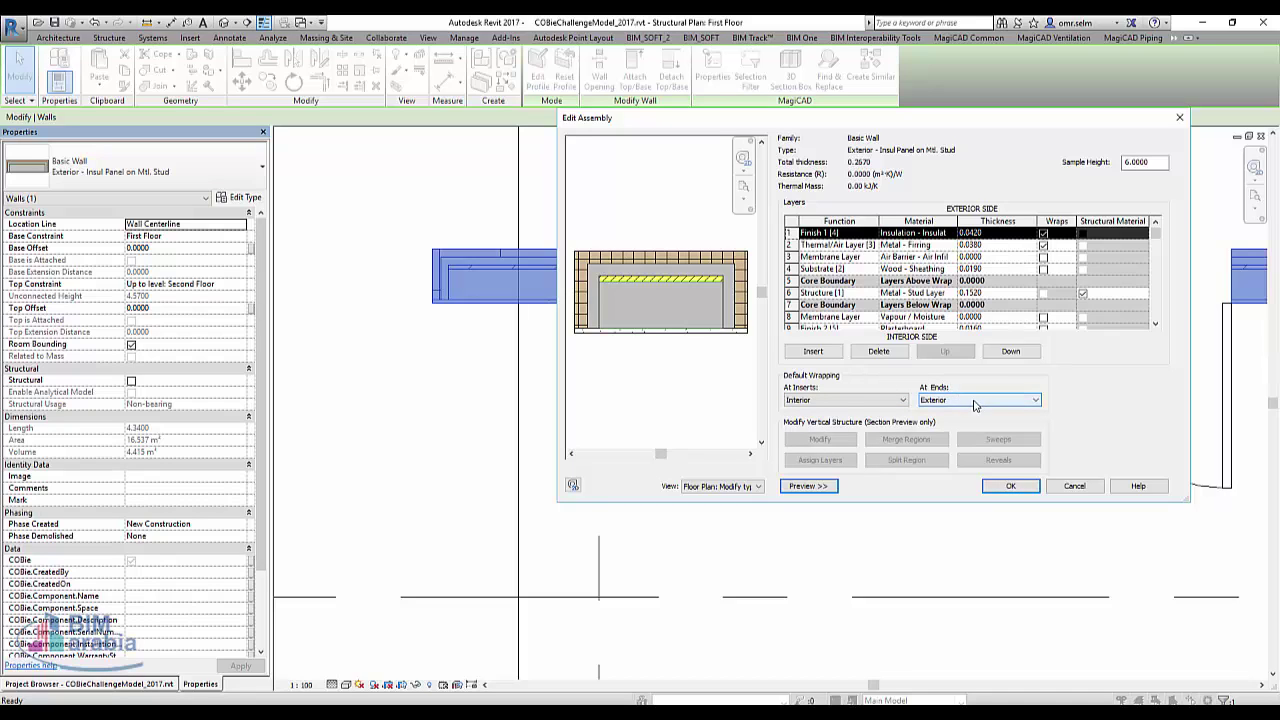
{"action": "left_click", "coordinate": [972, 401]}
{"action": "left_click", "coordinate": [965, 429]}
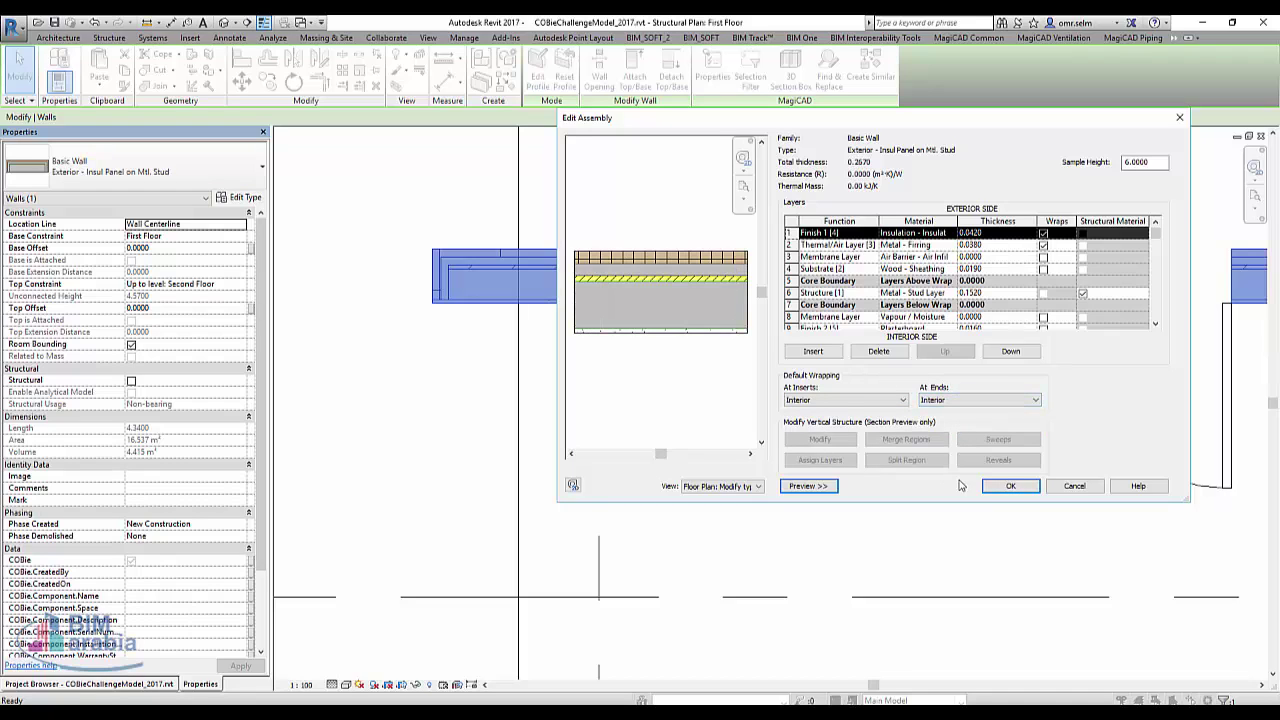
{"action": "left_click", "coordinate": [1005, 488]}
- Turn on Wraps for the Vapour / Moisture and Plasterboard layers and close Type Properties
{"action": "scroll", "coordinate": [1047, 238], "scroll_direction": "up", "scroll_amount": 2}
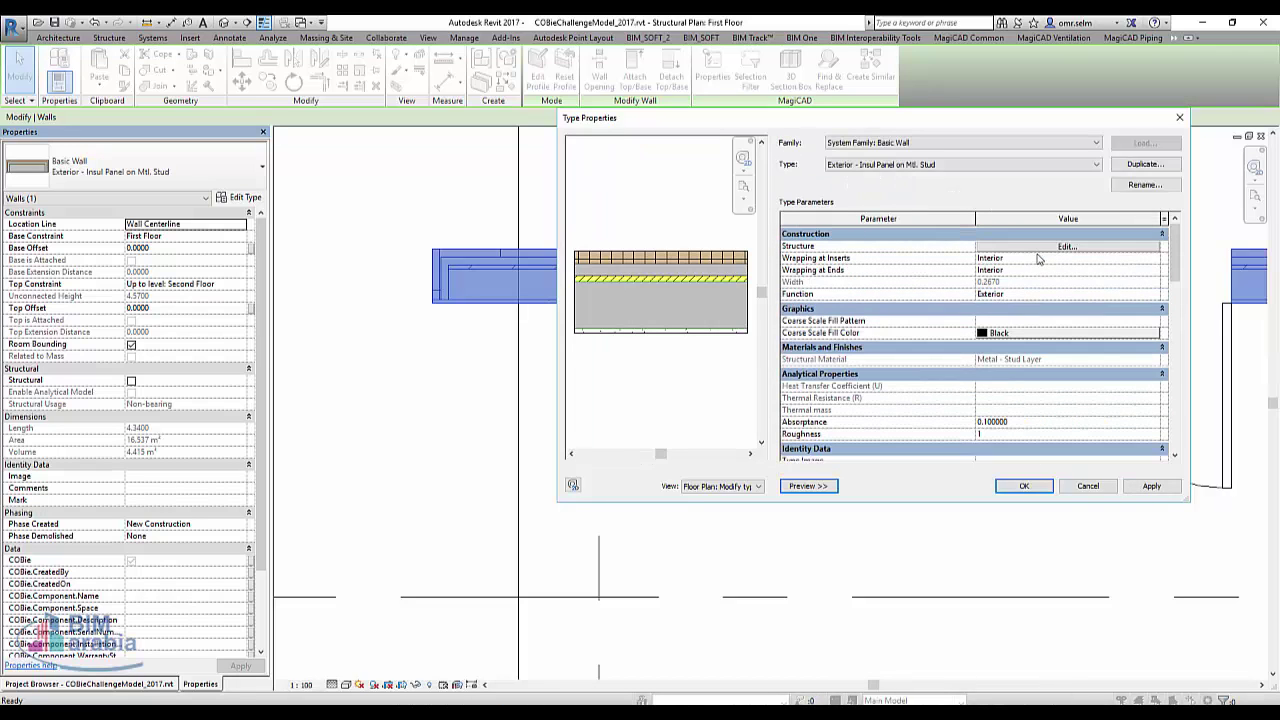
{"action": "left_click", "coordinate": [1047, 248]}
{"action": "scroll", "coordinate": [1035, 298], "scroll_direction": "down", "scroll_amount": 1}
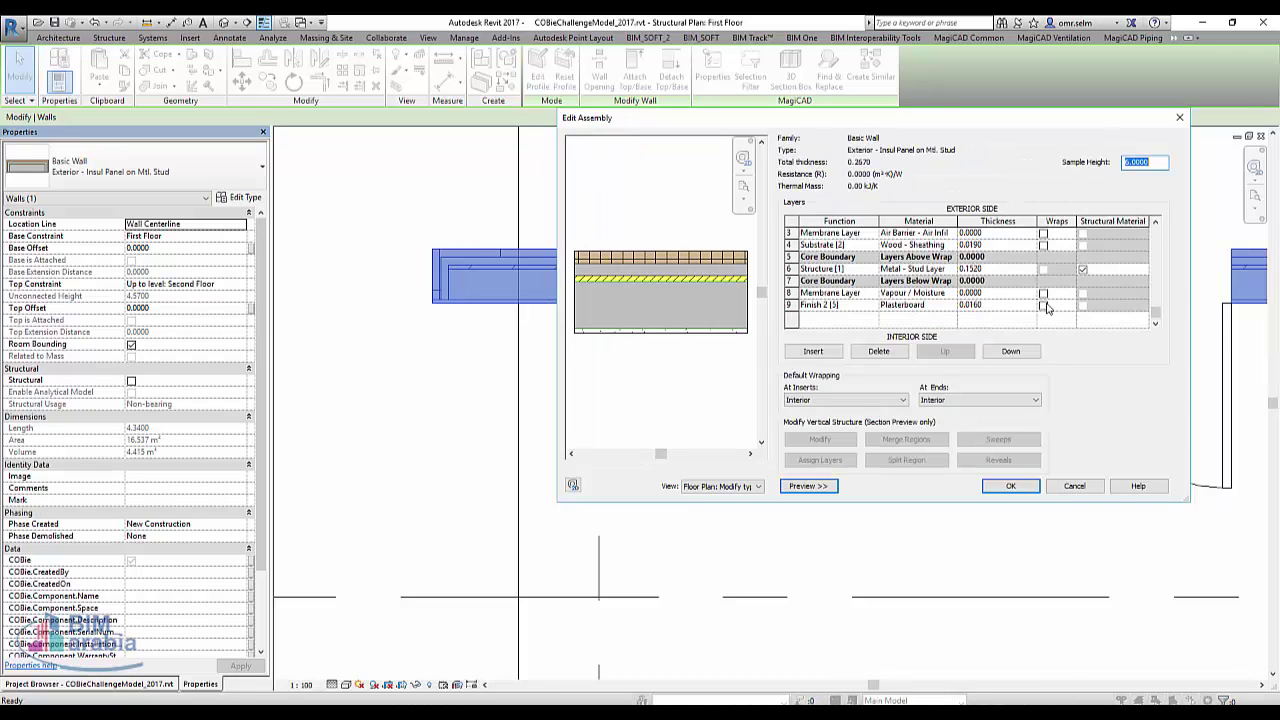
{"action": "left_click", "coordinate": [1043, 305]}
{"action": "left_click", "coordinate": [1043, 293]}
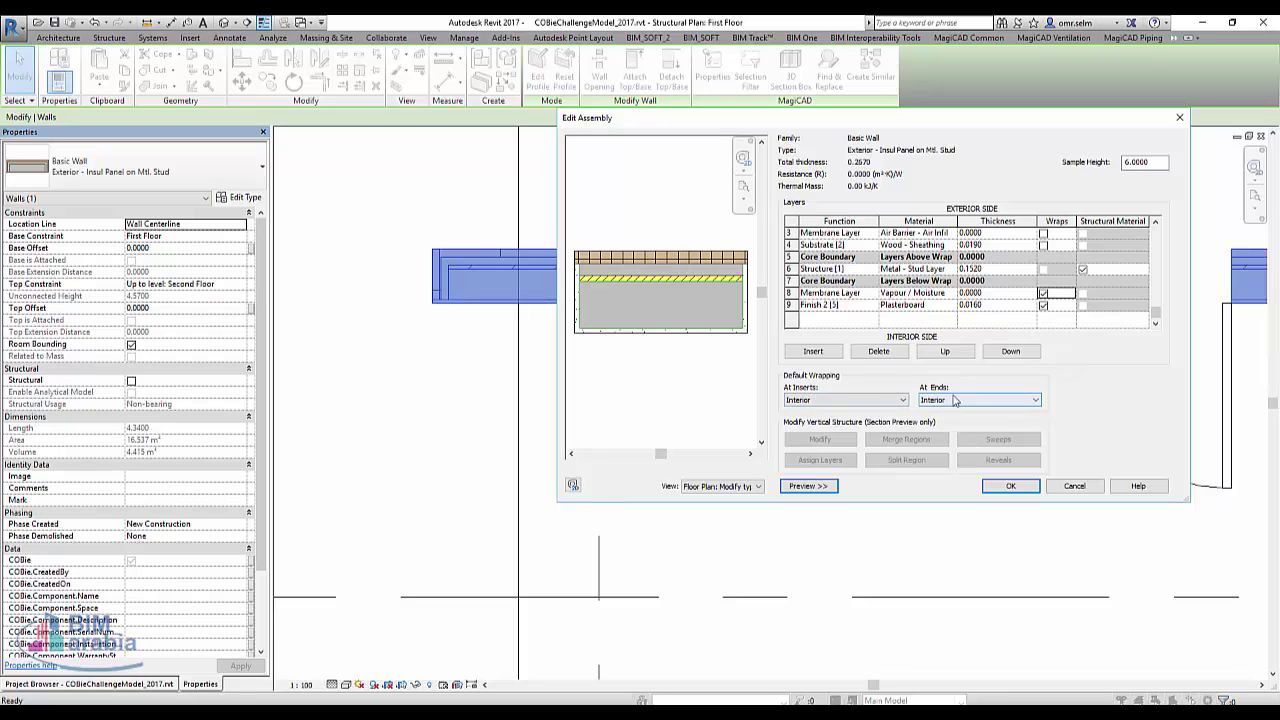
{"action": "left_click", "coordinate": [1008, 486]}
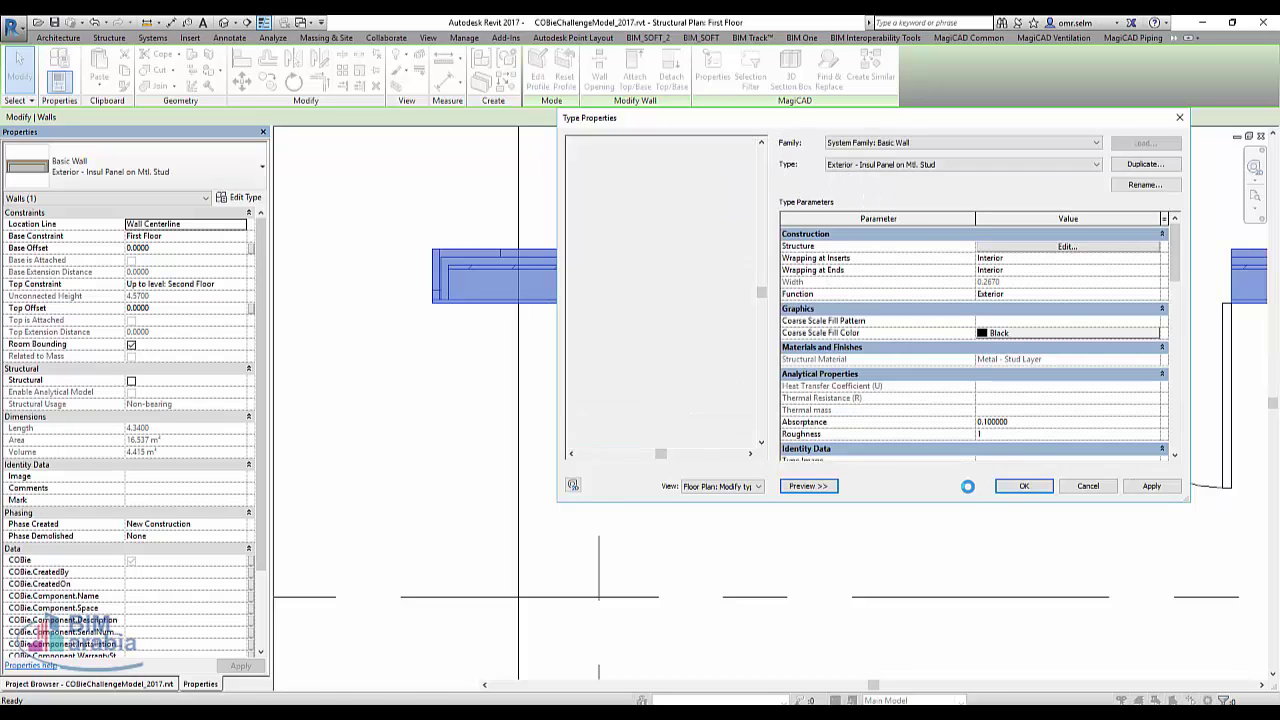
{"action": "left_click", "coordinate": [1018, 480]}
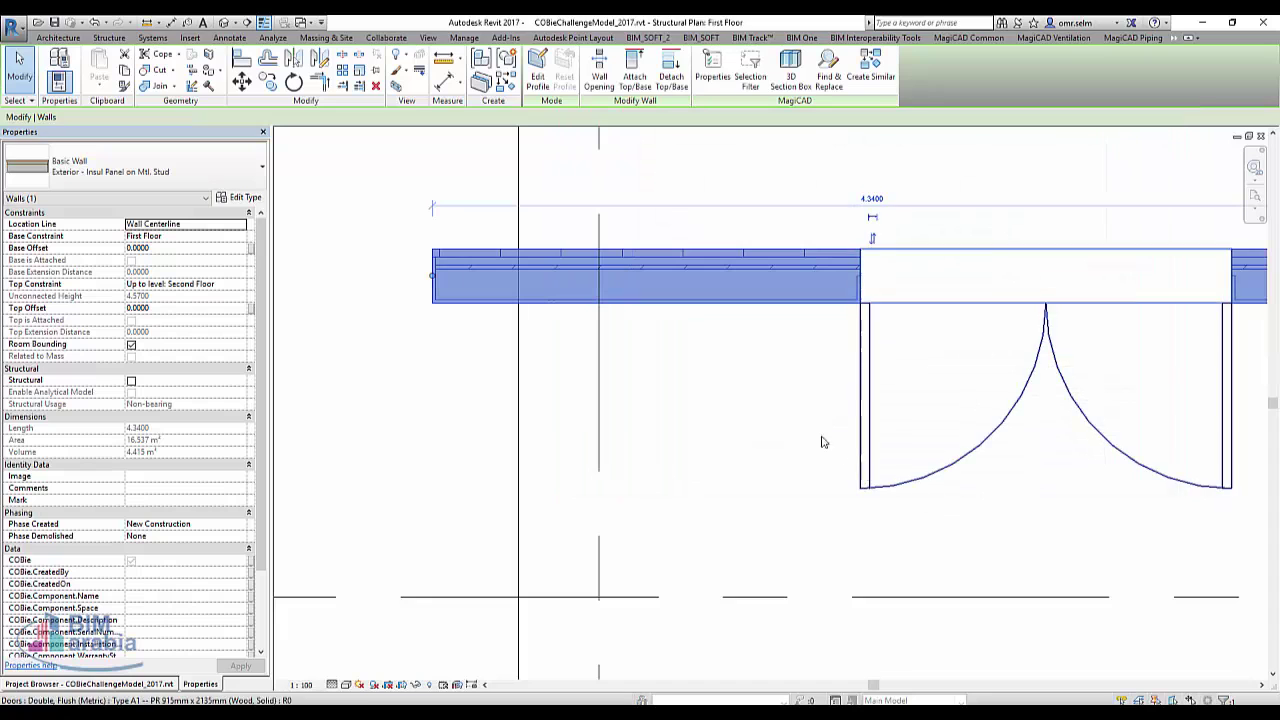
{"action": "left_click", "coordinate": [381, 333]}
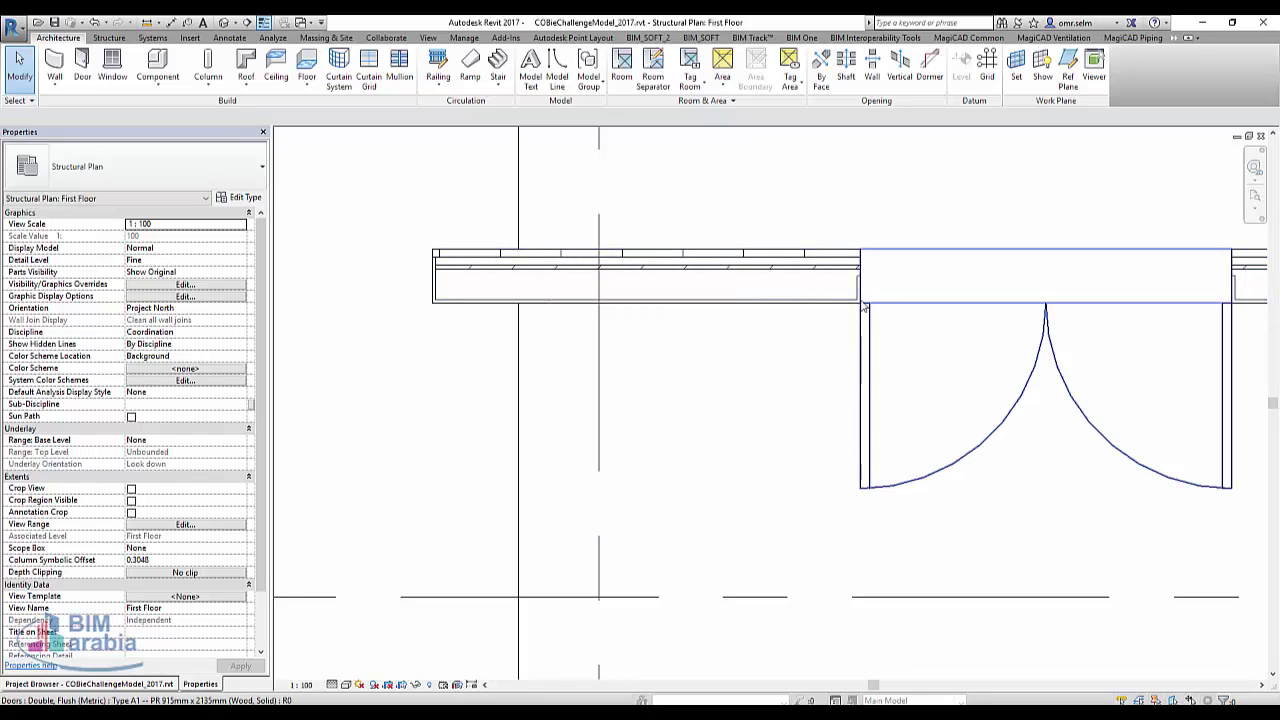
{"action": "left_click", "coordinate": [706, 299]}
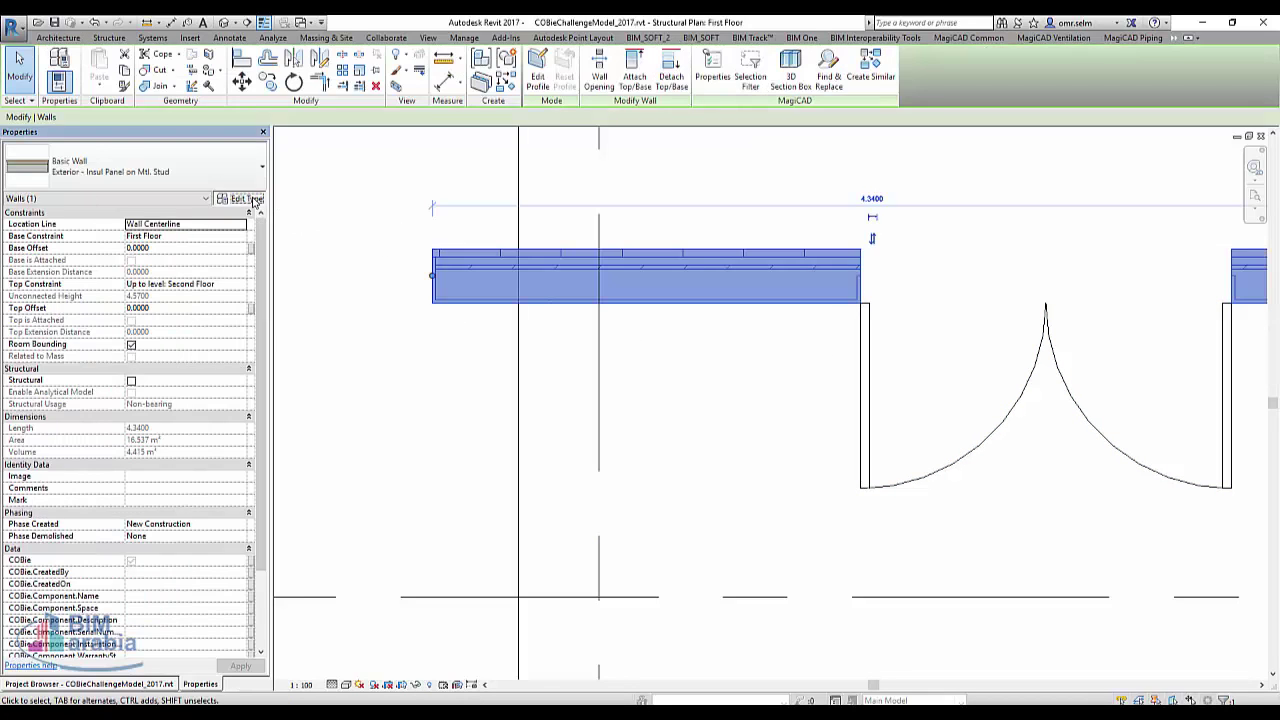
- In the wall type's layer structure, set At Inserts wrapping to Do not wrap, leaving At Ends Interior
{"action": "double_click", "coordinate": [706, 299]}
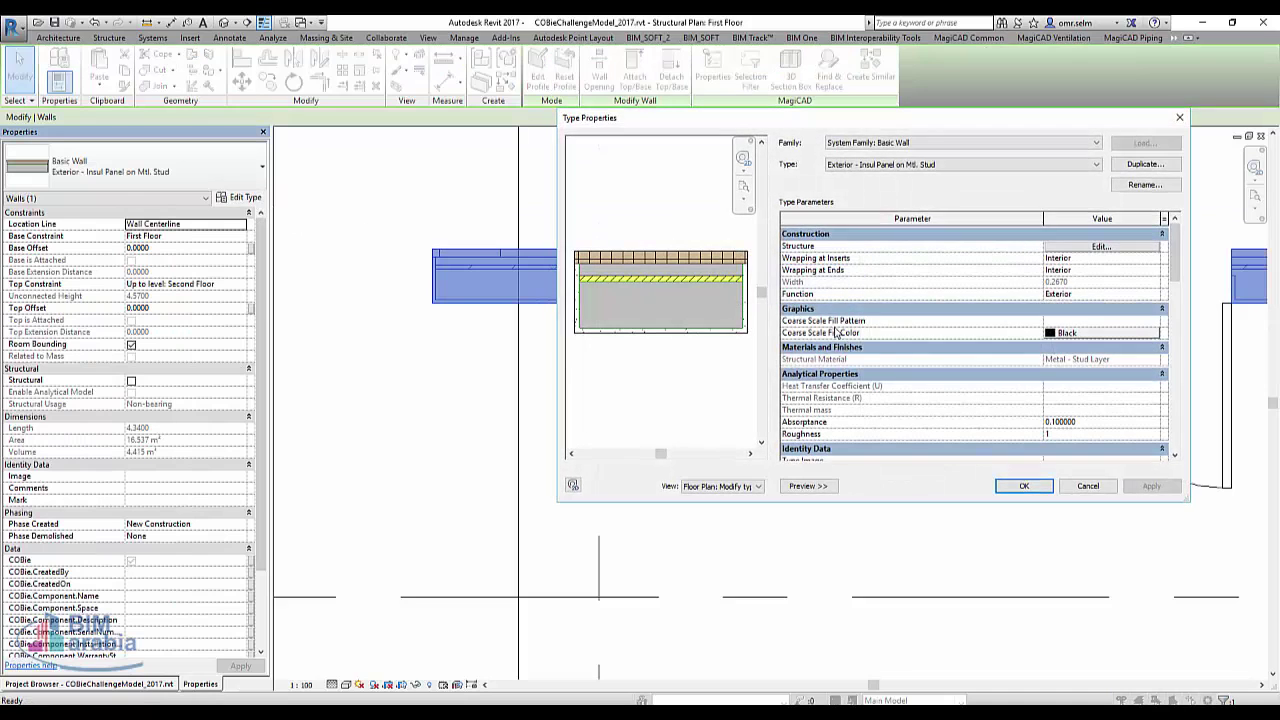
{"action": "left_click", "coordinate": [1100, 246]}
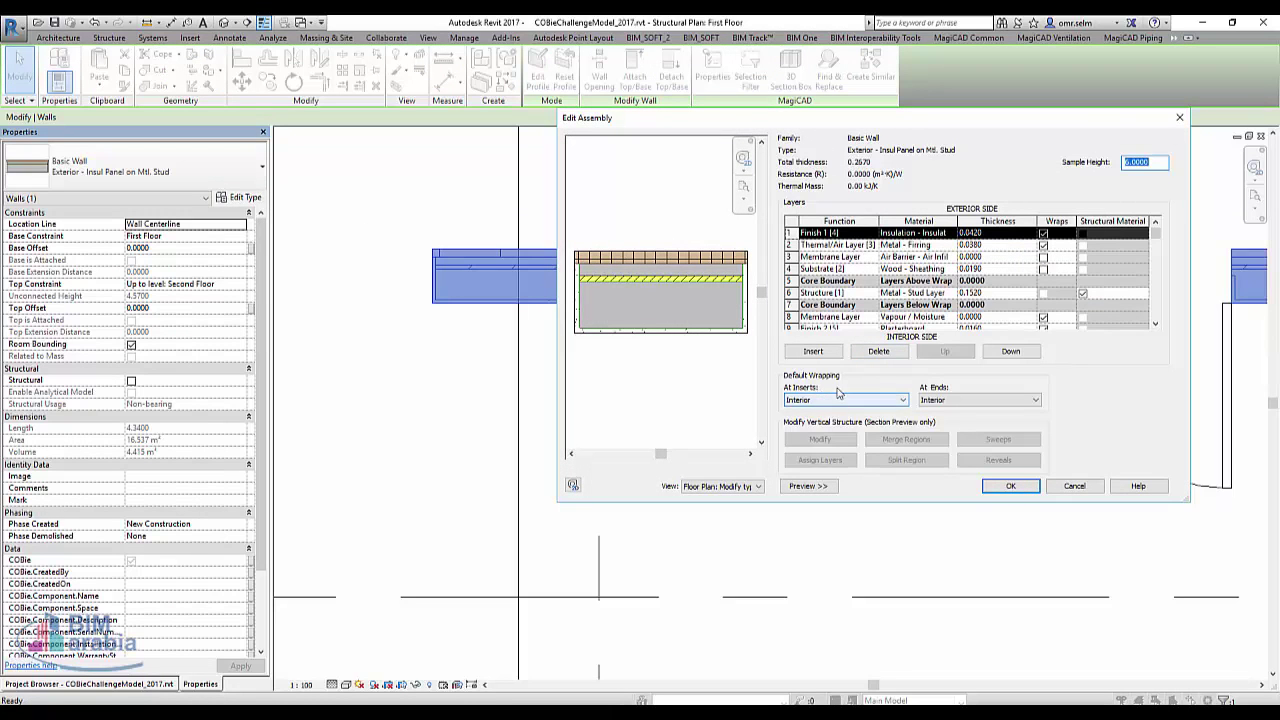
{"action": "left_click_drag", "start_coordinate": [823, 392], "coordinate": [627, 401]}
{"action": "left_click", "coordinate": [628, 408]}
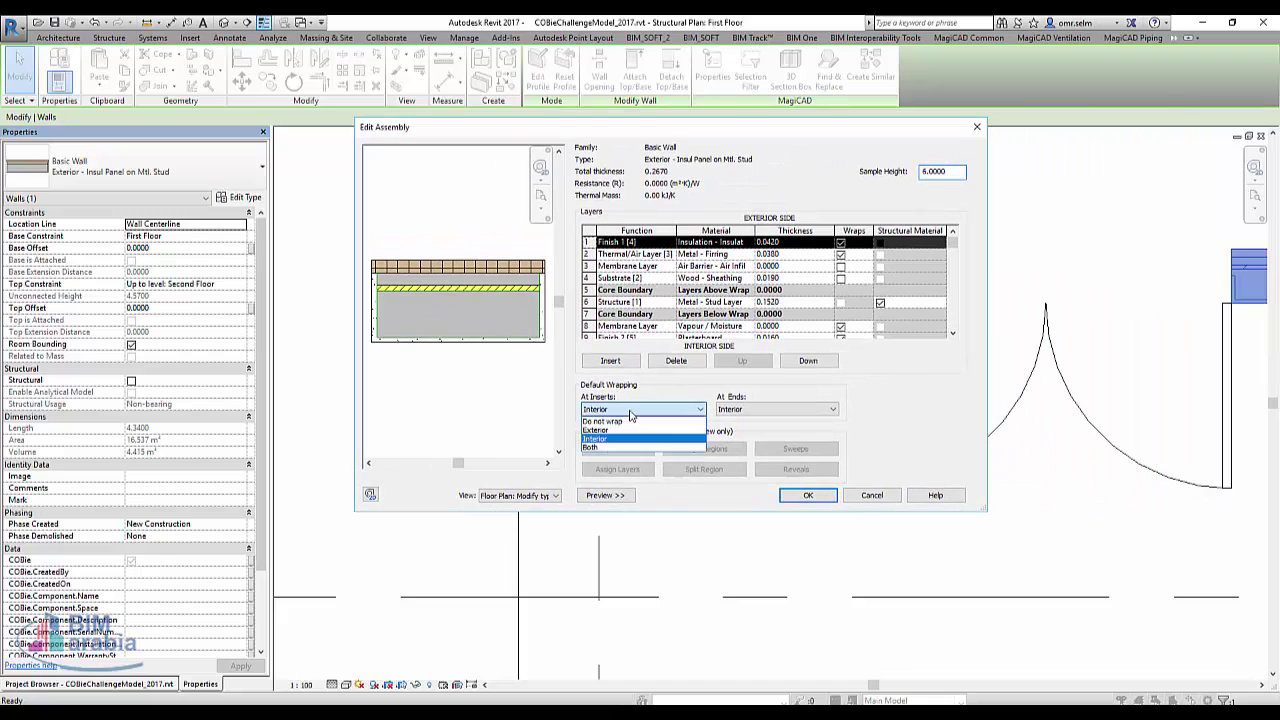
{"action": "left_click", "coordinate": [621, 421]}
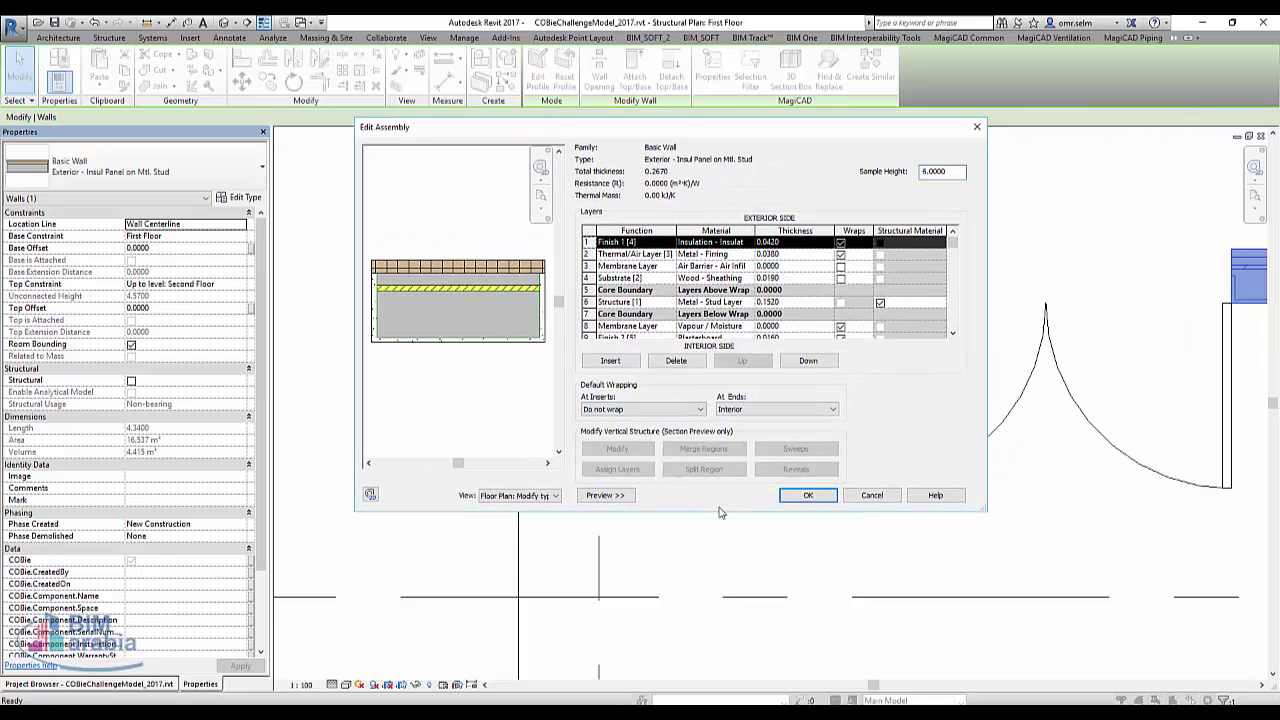
{"action": "left_click", "coordinate": [816, 496]}
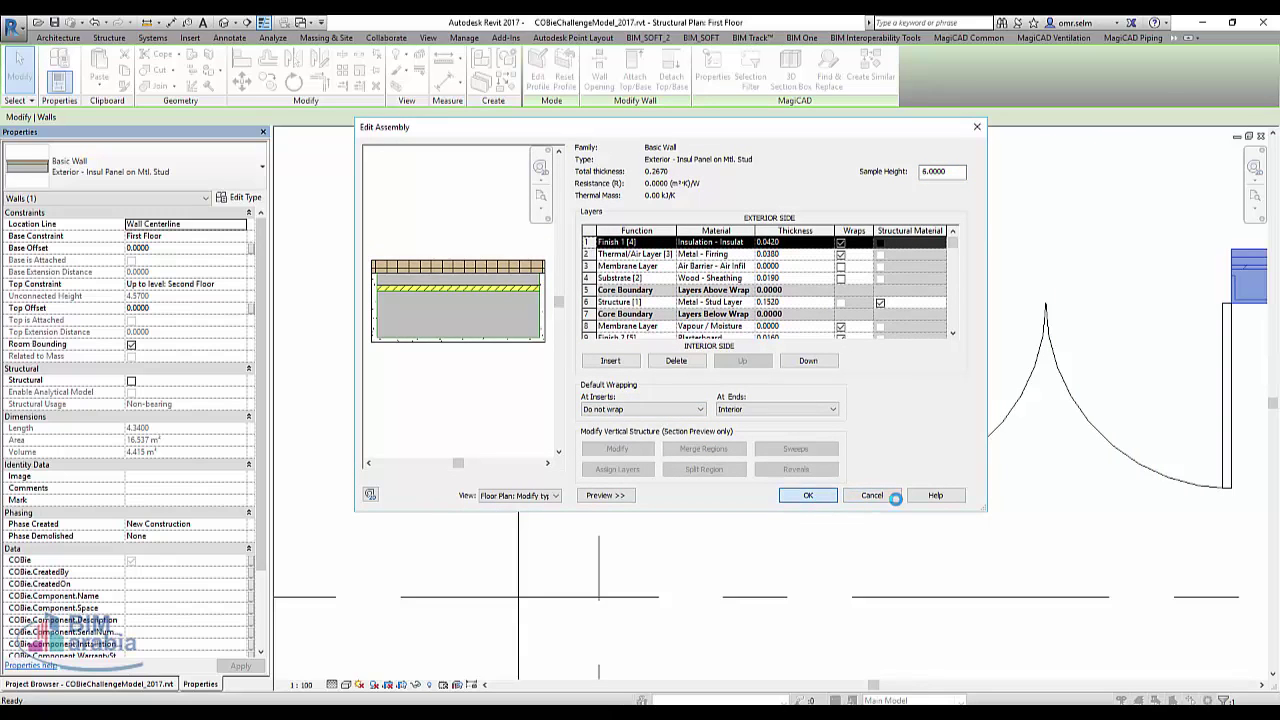